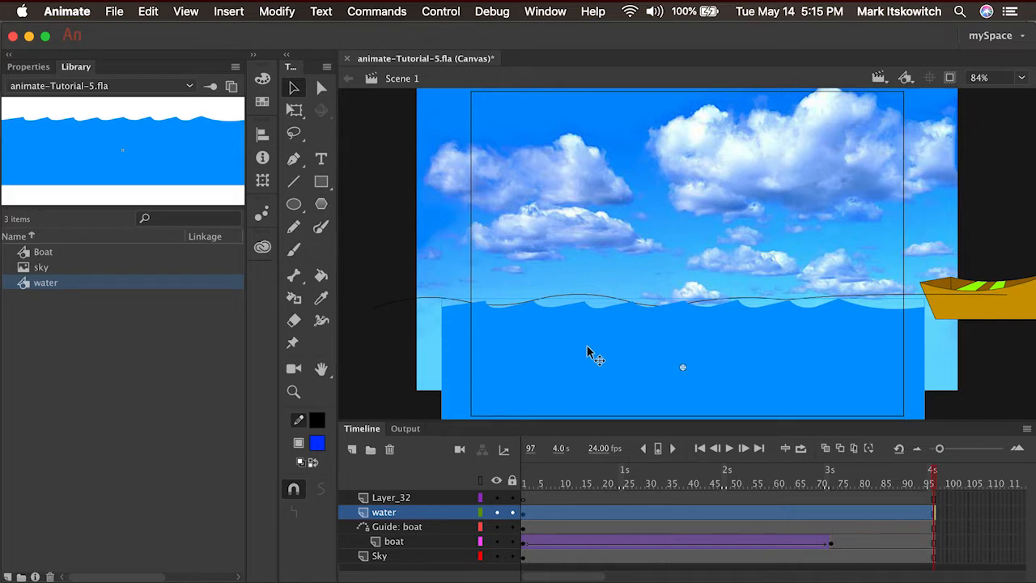
Step: Convert the water on the stage to a Movie Clip symbol named mc_water
{"action": "left_click", "coordinate": [279, 13]}
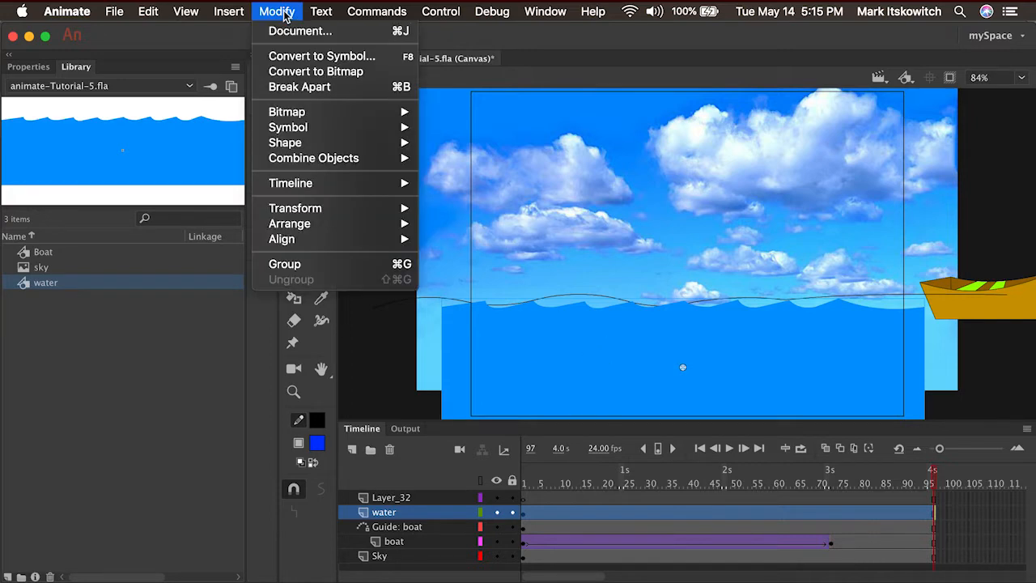
{"action": "left_click", "coordinate": [301, 58]}
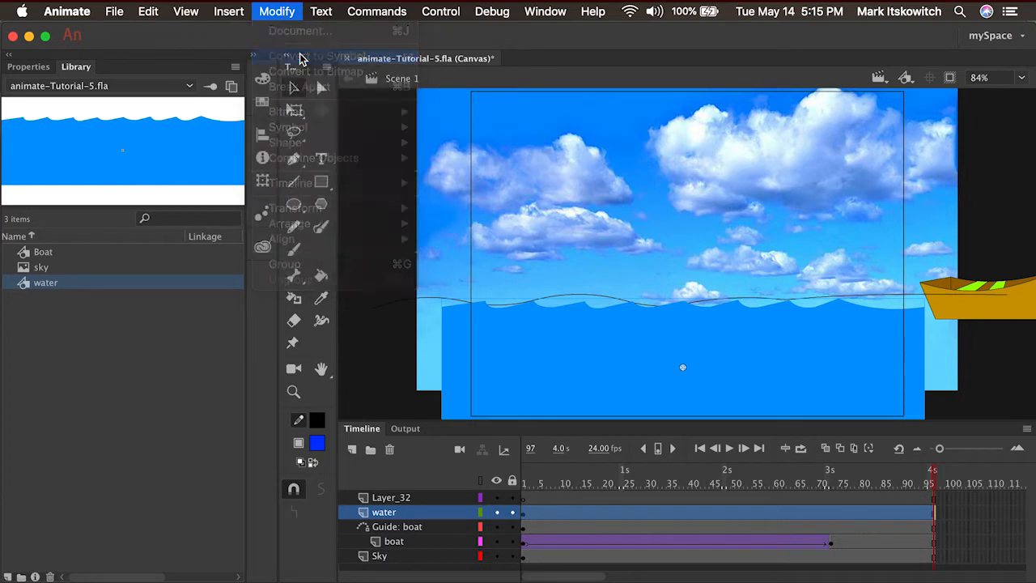
{"action": "type", "text": "mc_water"}
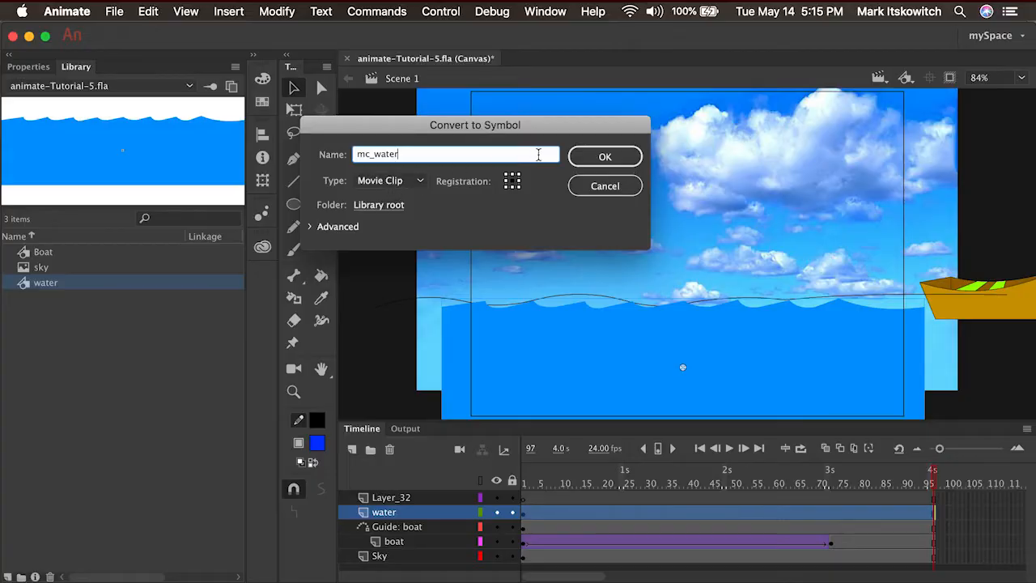
{"action": "left_click", "coordinate": [929, 83]}
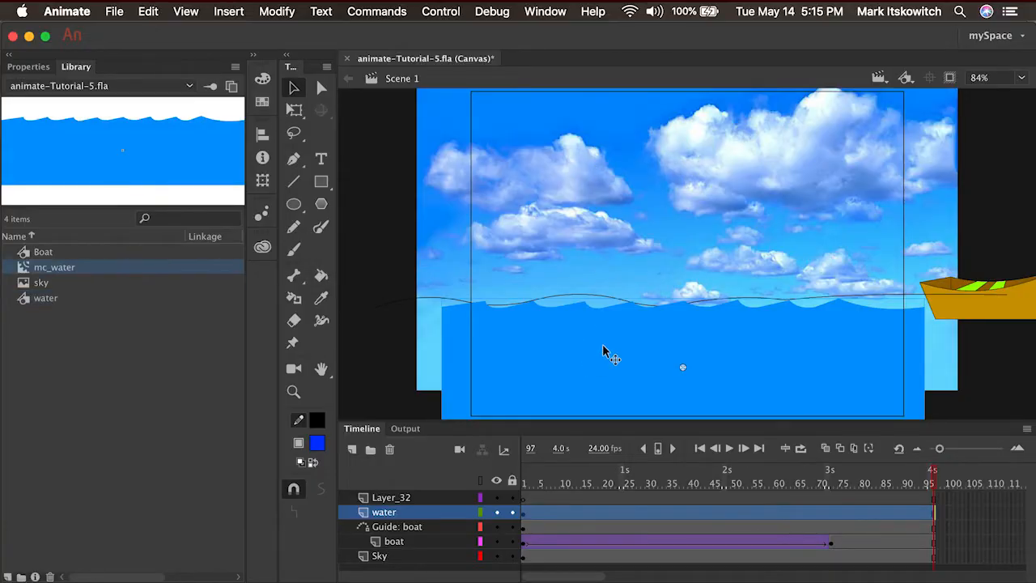
Step: Examine the water instance's properties and the nesting of the water graphic inside mc_water, ending back in Scene 1
{"action": "left_click", "coordinate": [25, 68]}
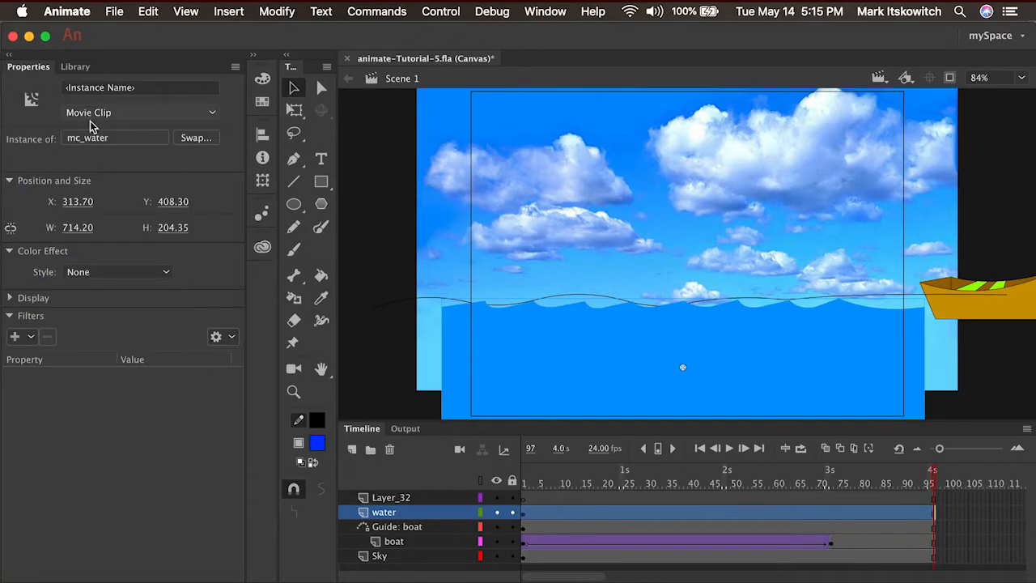
{"action": "left_click", "coordinate": [76, 67]}
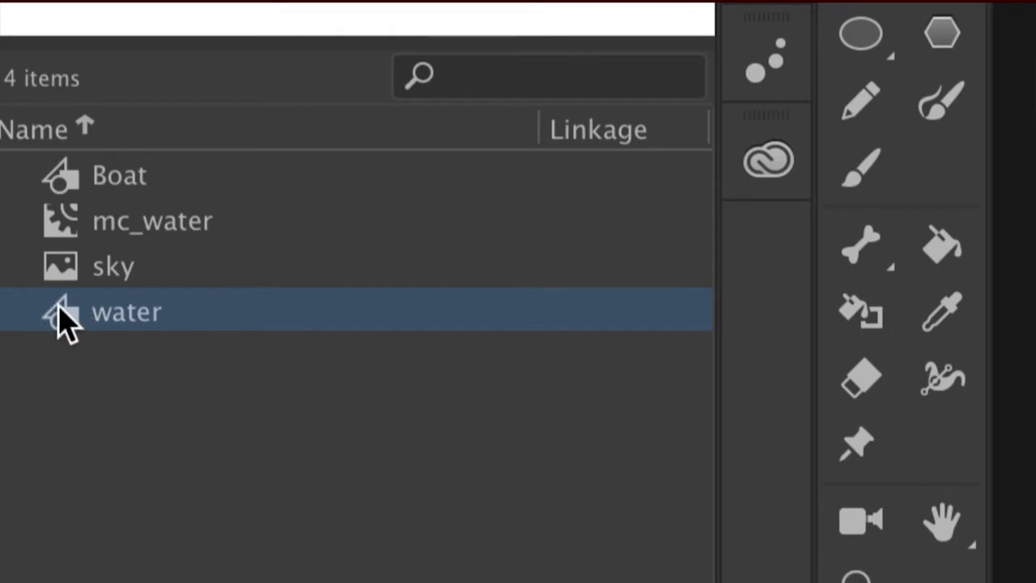
{"action": "left_click", "coordinate": [62, 227]}
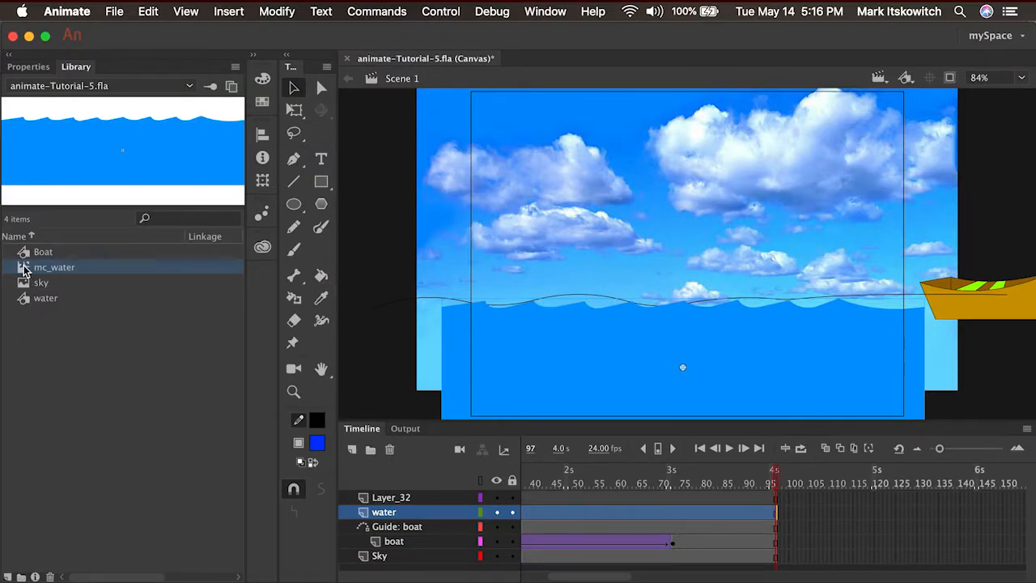
{"action": "double_click", "coordinate": [24, 271]}
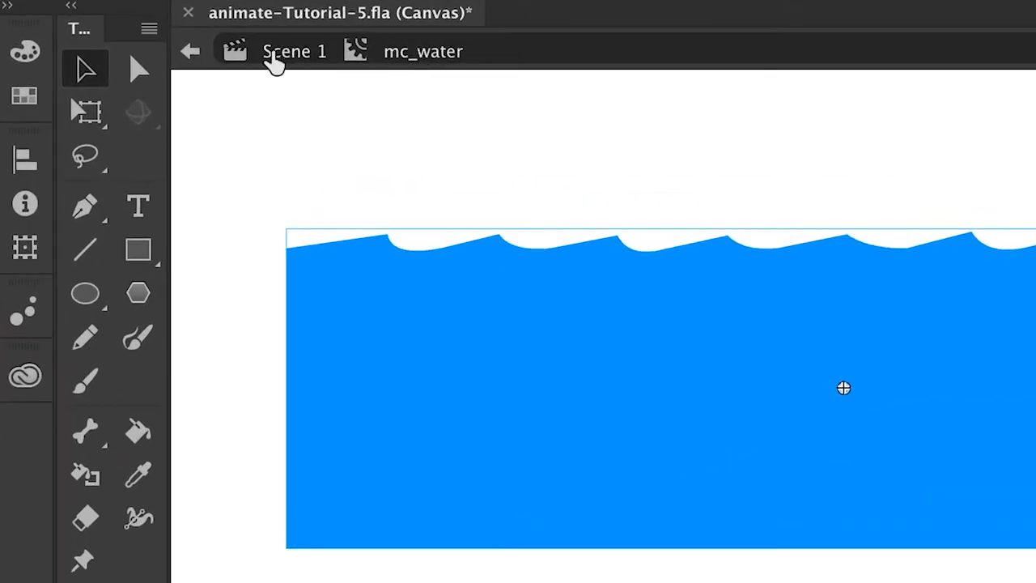
{"action": "double_click", "coordinate": [731, 386]}
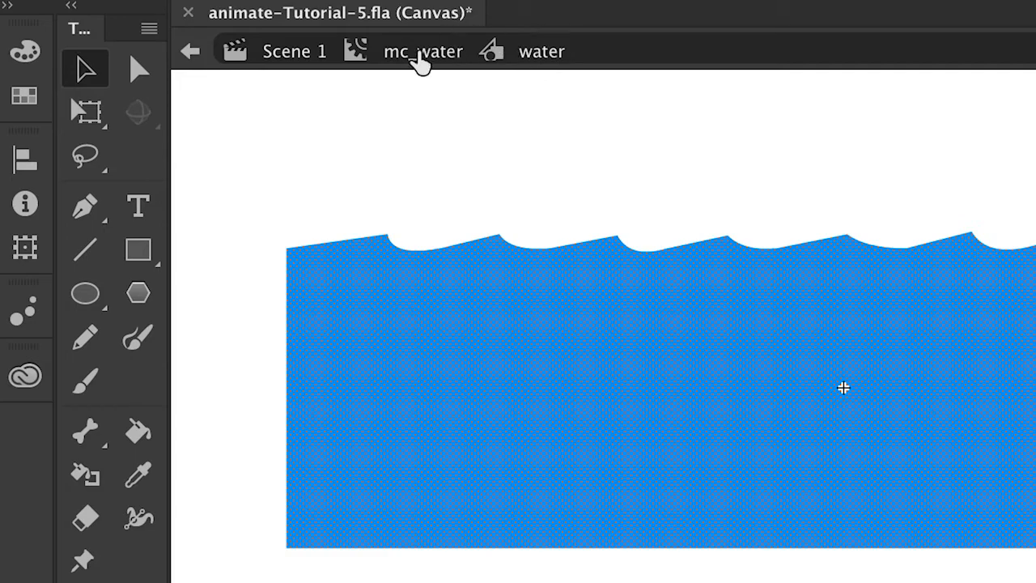
{"action": "left_click", "coordinate": [277, 51]}
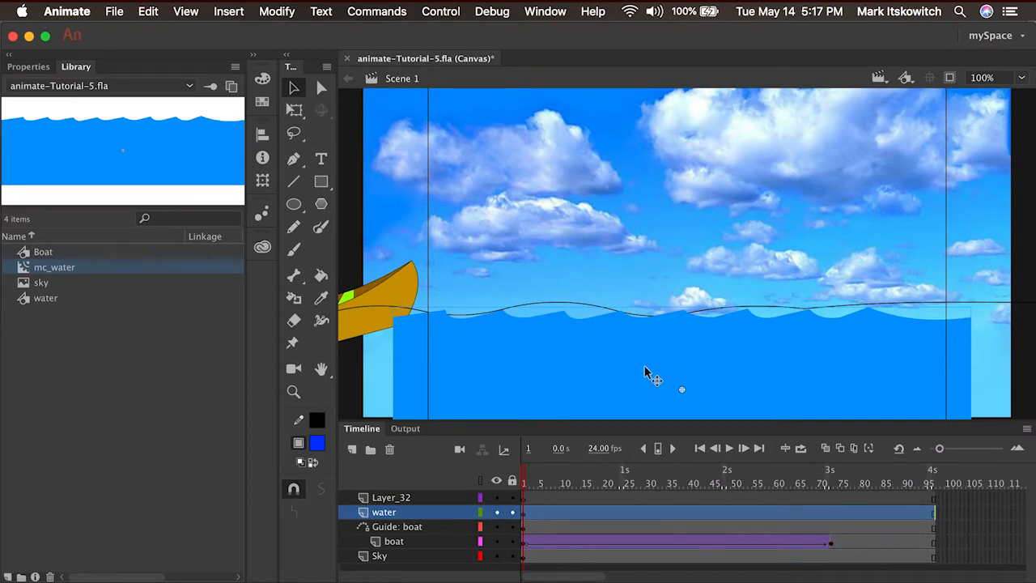
Step: Edit mc_water in place, widening the water beyond both sides of the stage and shifting it left so its right end just covers the stage edge
{"action": "right_click", "coordinate": [645, 369]}
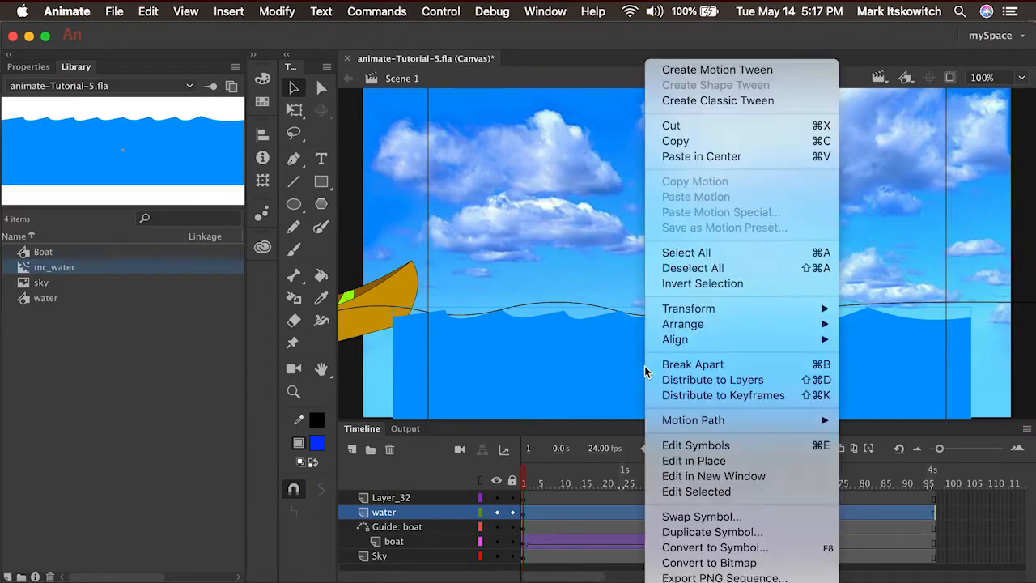
{"action": "left_click", "coordinate": [693, 461]}
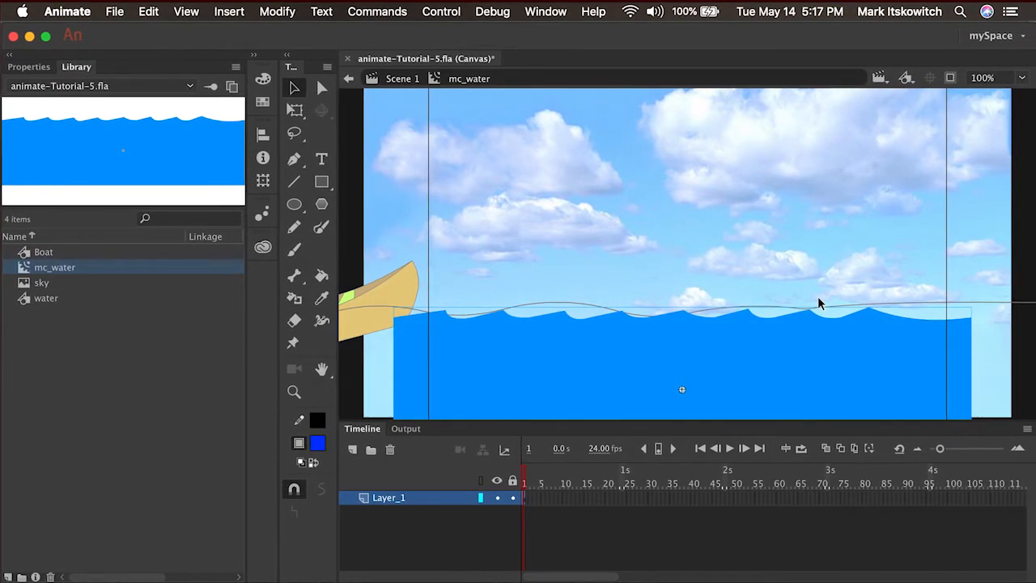
{"action": "key", "text": "q"}
{"action": "left_click", "coordinate": [474, 371]}
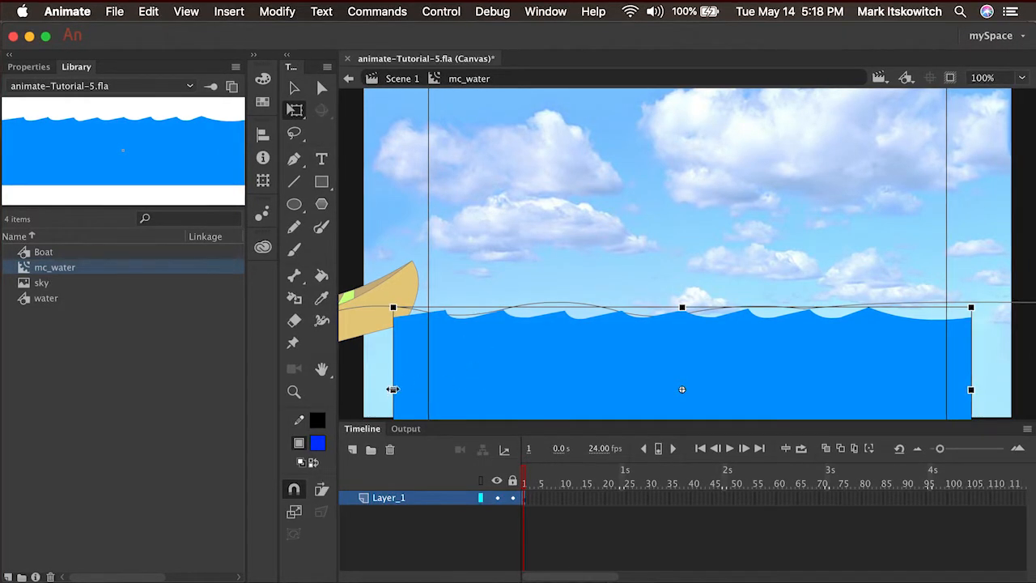
{"action": "left_click_drag", "start_coordinate": [393, 389], "coordinate": [324, 392]}
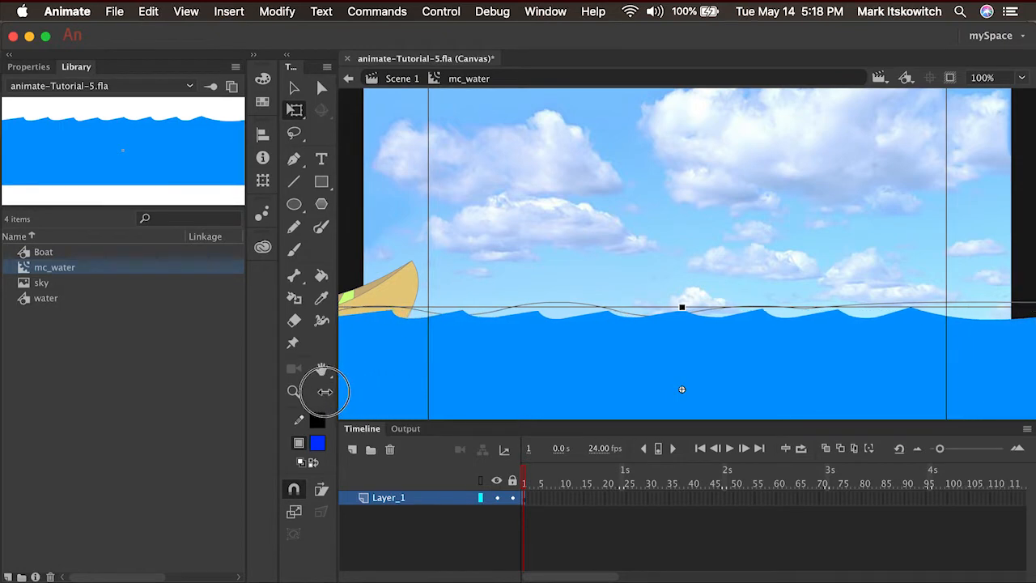
{"action": "left_click_drag", "start_coordinate": [855, 354], "coordinate": [762, 357]}
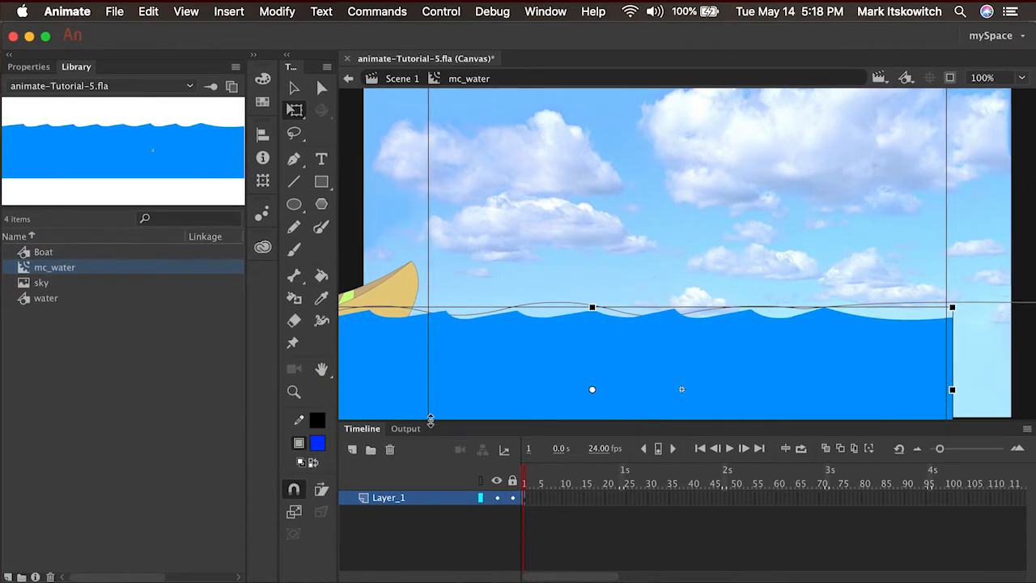
Step: Insert a keyframe at frame 49 with the water moved right to the stage's left edge, and create a classic tween from frame 1
{"action": "left_click", "coordinate": [728, 497]}
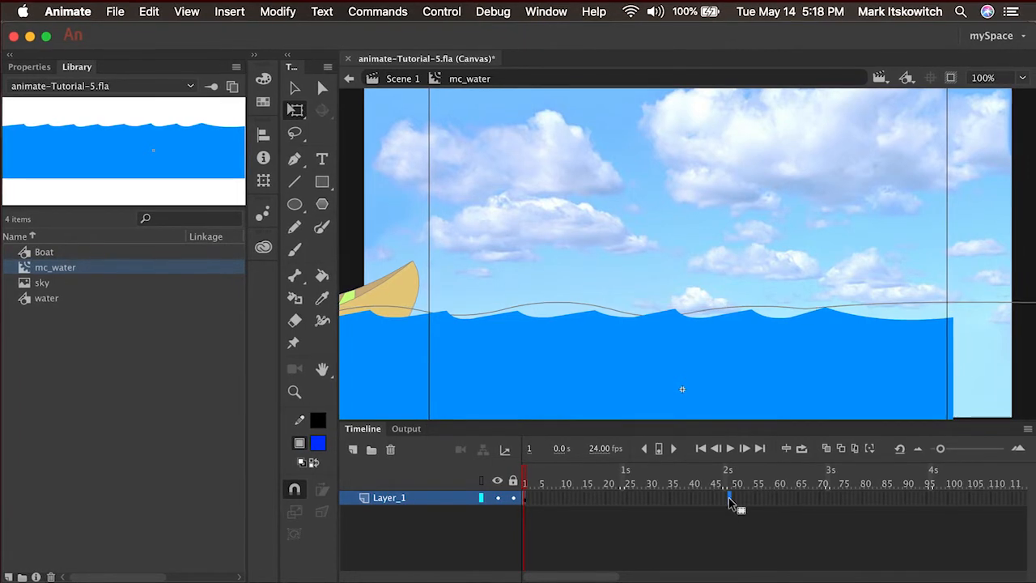
{"action": "key", "text": "F6"}
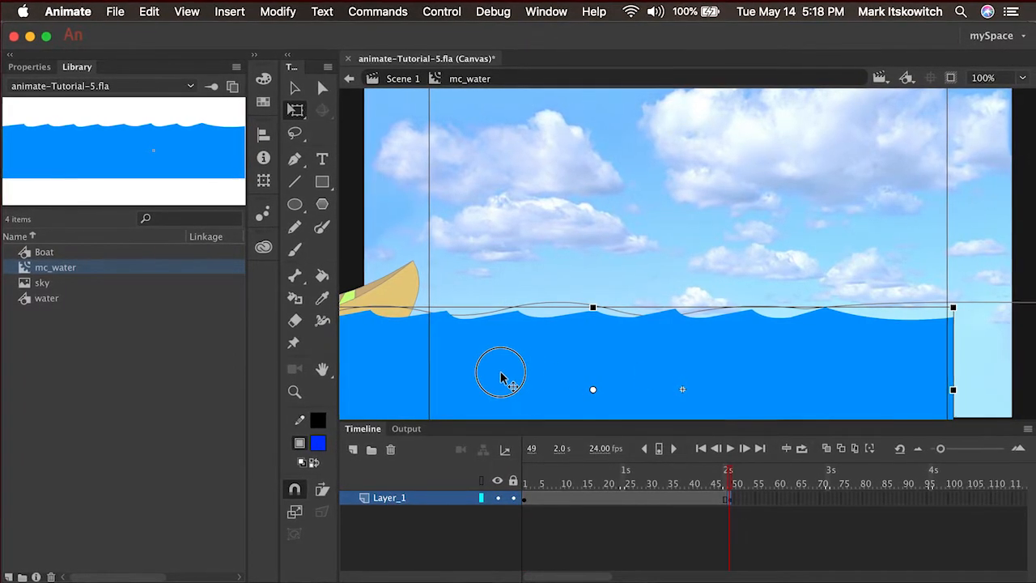
{"action": "left_click_drag", "start_coordinate": [502, 376], "coordinate": [683, 369]}
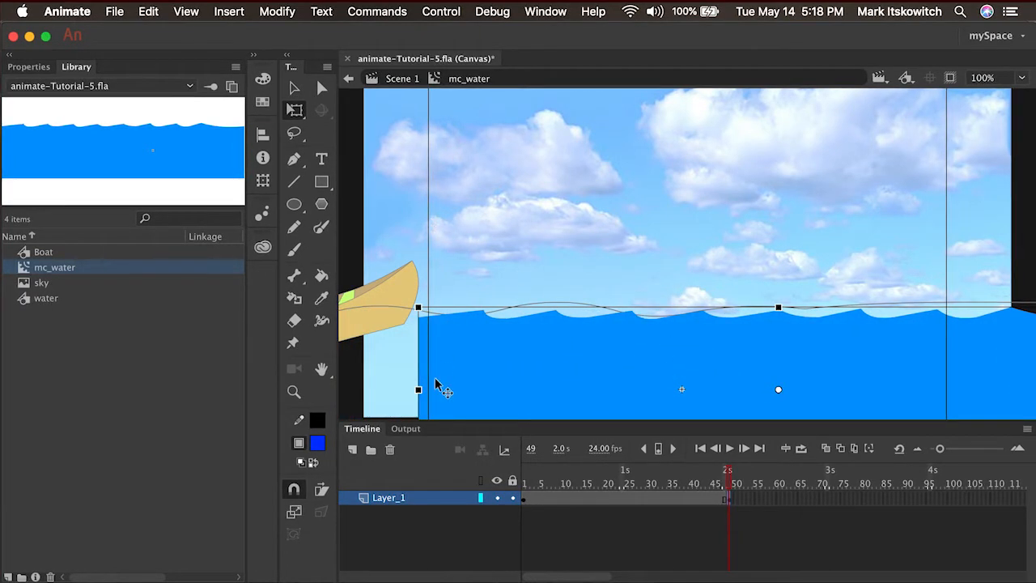
{"action": "left_click", "coordinate": [589, 498]}
{"action": "right_click", "coordinate": [589, 499]}
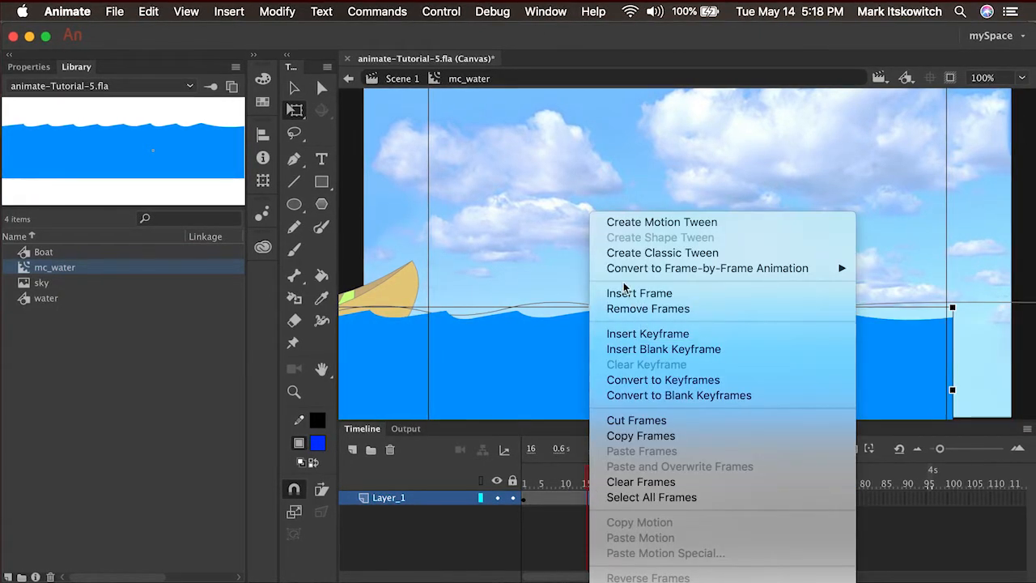
{"action": "left_click", "coordinate": [609, 253]}
Step: Play the water tween from the start, and preview the whole animation from Scene 1 with a movie test
{"action": "left_click", "coordinate": [516, 479]}
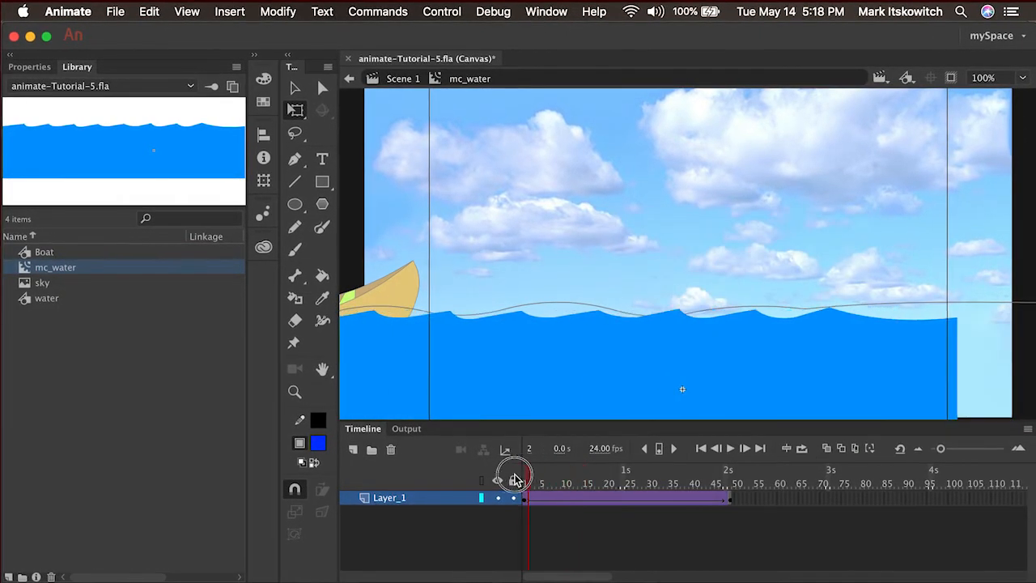
{"action": "key", "text": "Return"}
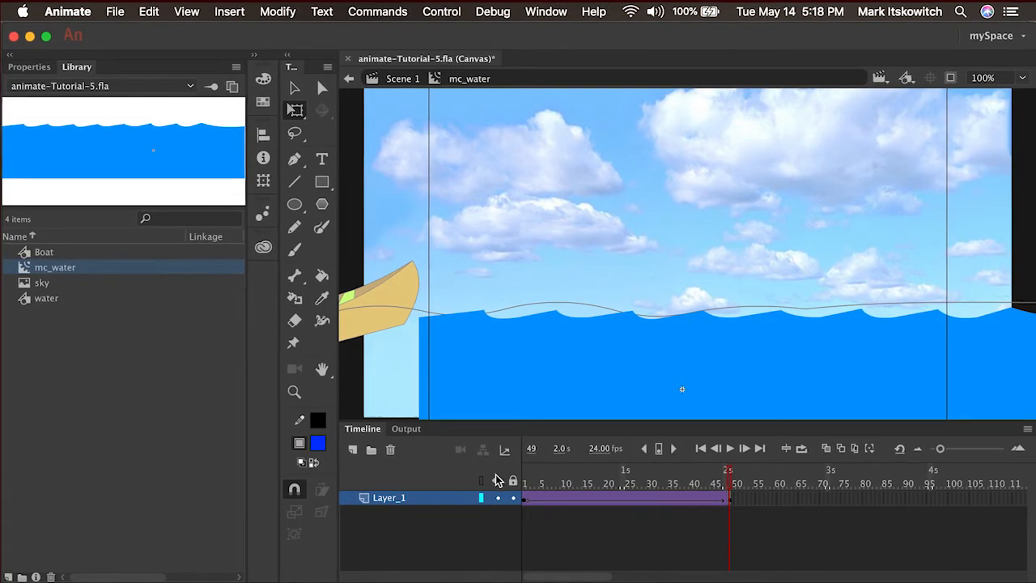
{"action": "left_click", "coordinate": [396, 81]}
{"action": "left_click_drag", "start_coordinate": [524, 482], "coordinate": [767, 481]}
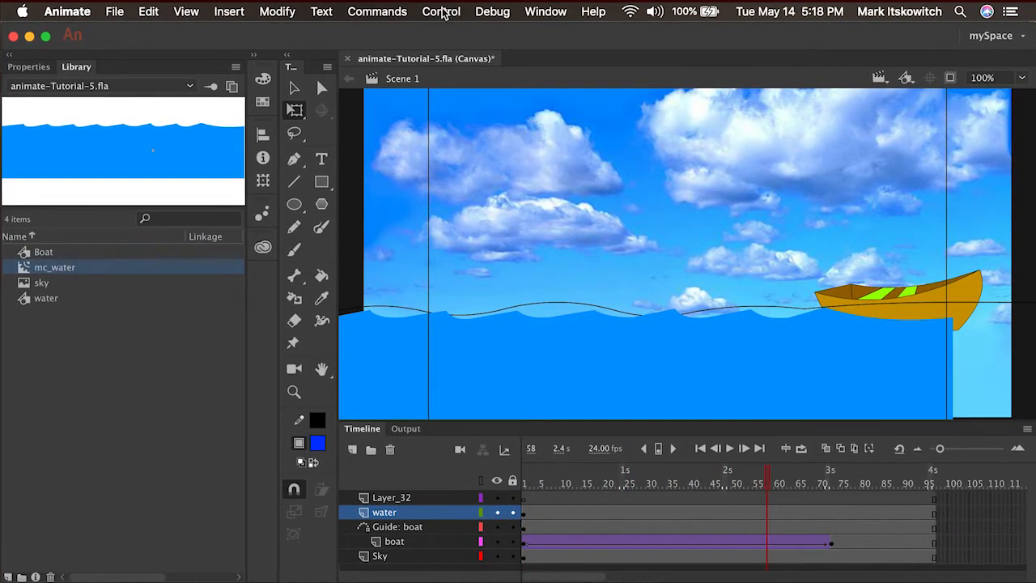
{"action": "key", "text": "super+Return"}
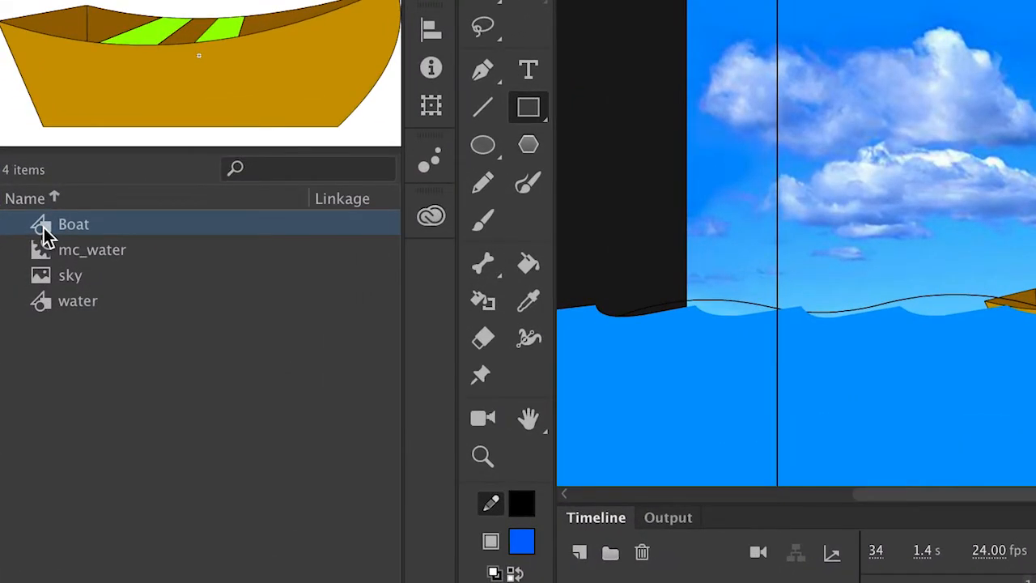
Step: Open the Boat symbol from the library for editing and rename its layer to boat
{"action": "double_click", "coordinate": [44, 229]}
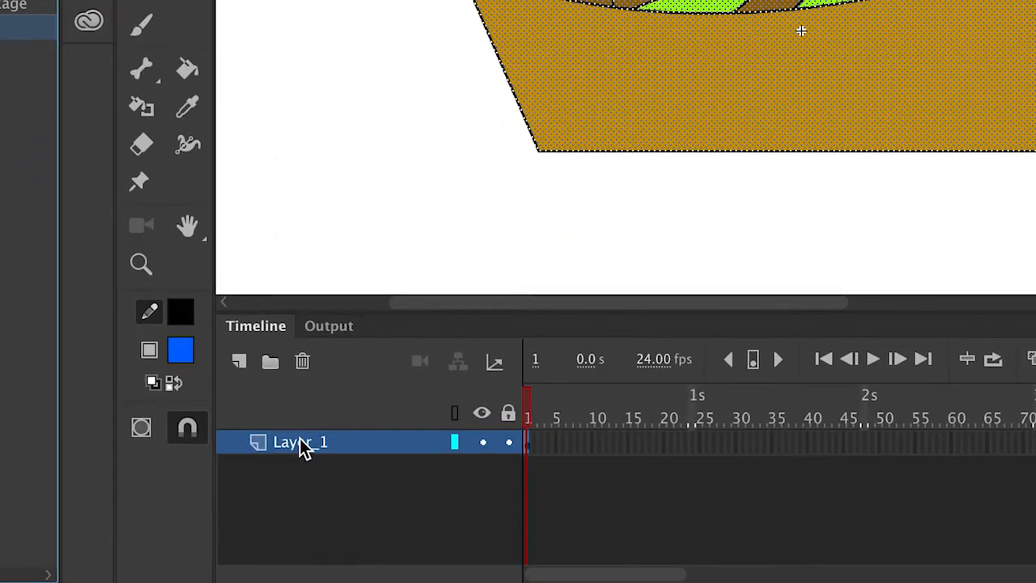
{"action": "double_click", "coordinate": [388, 497]}
{"action": "type", "text": "boat"}
{"action": "key", "text": "Return"}
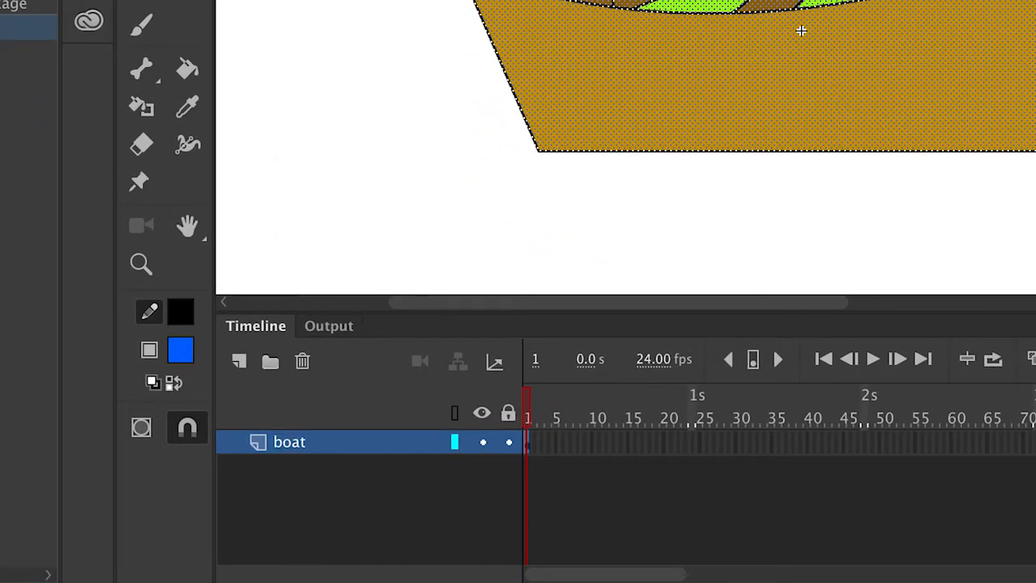
Step: Add two layers above the boat layer, naming the lower one mast and the upper one sail
{"action": "left_click", "coordinate": [240, 364]}
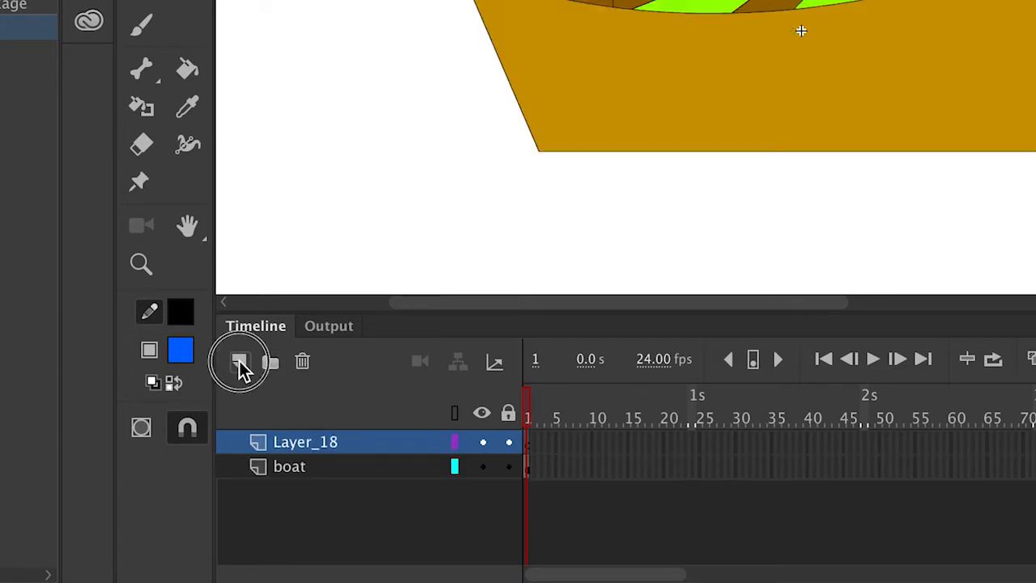
{"action": "left_click", "coordinate": [240, 364]}
{"action": "left_click", "coordinate": [305, 467]}
{"action": "double_click", "coordinate": [306, 467]}
{"action": "type", "text": "mast"}
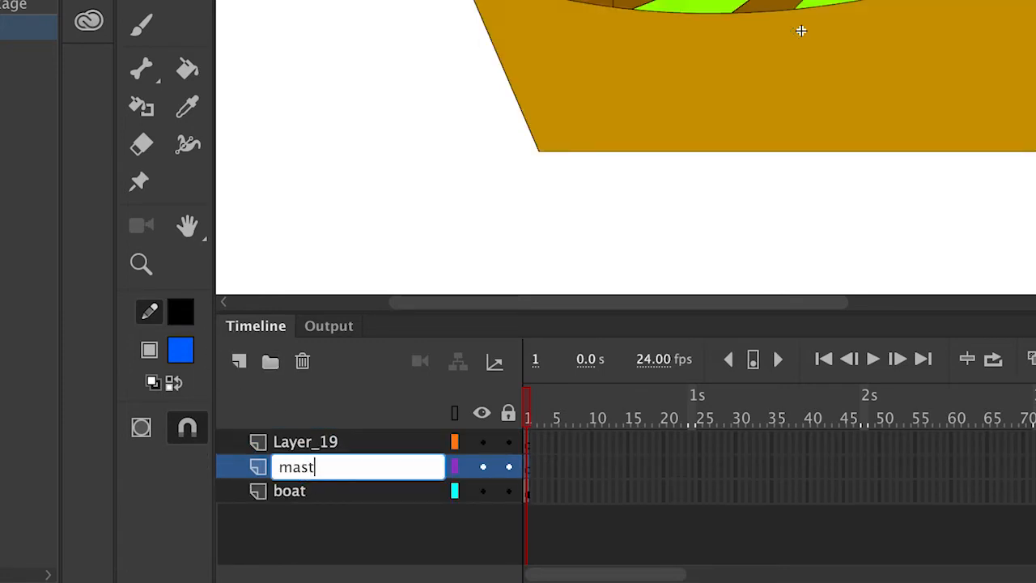
{"action": "key", "text": "Return"}
{"action": "double_click", "coordinate": [322, 445]}
{"action": "type", "text": "sail"}
{"action": "key", "text": "Return"}
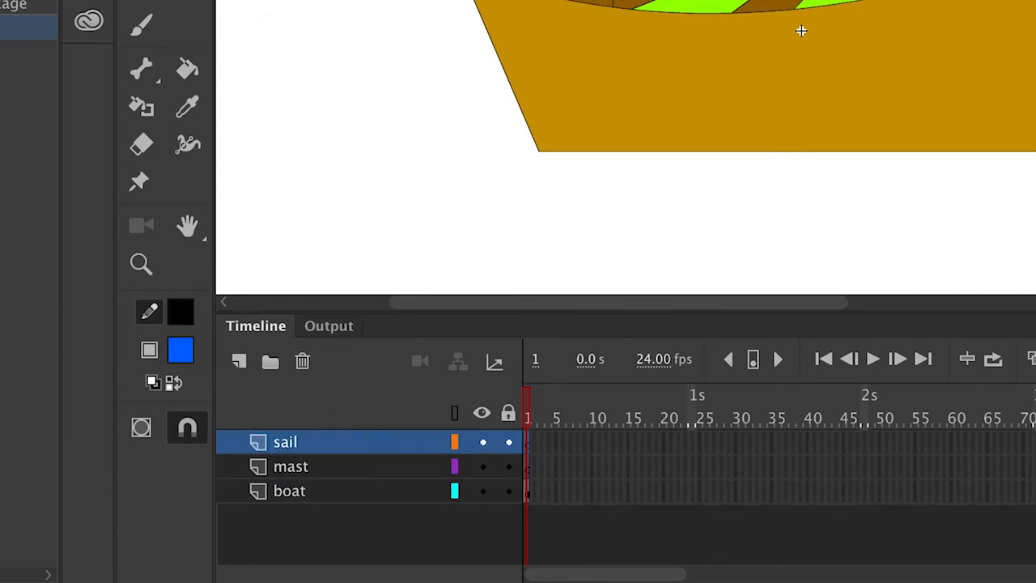
Step: Set up the Rectangle tool on the mast layer with no stroke and the grayscale linear gradient as fill
{"action": "left_click", "coordinate": [527, 476]}
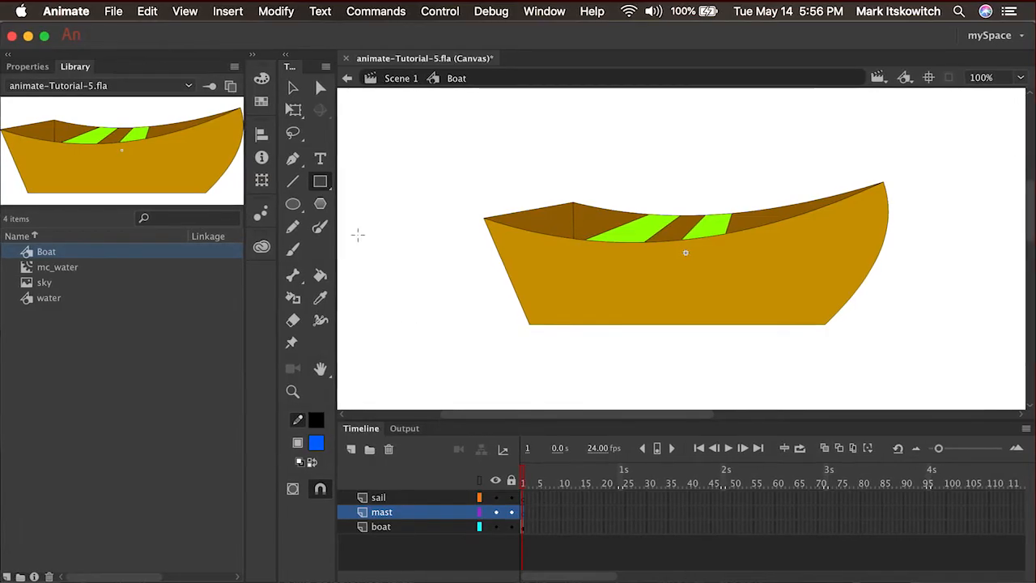
{"action": "left_click", "coordinate": [320, 183]}
{"action": "left_click", "coordinate": [380, 179]}
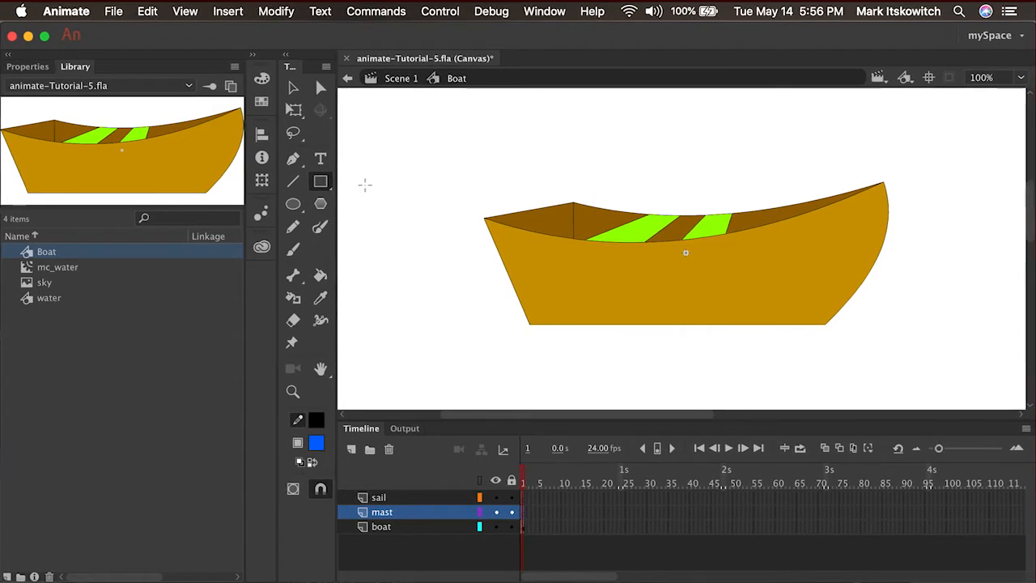
{"action": "left_click", "coordinate": [262, 82]}
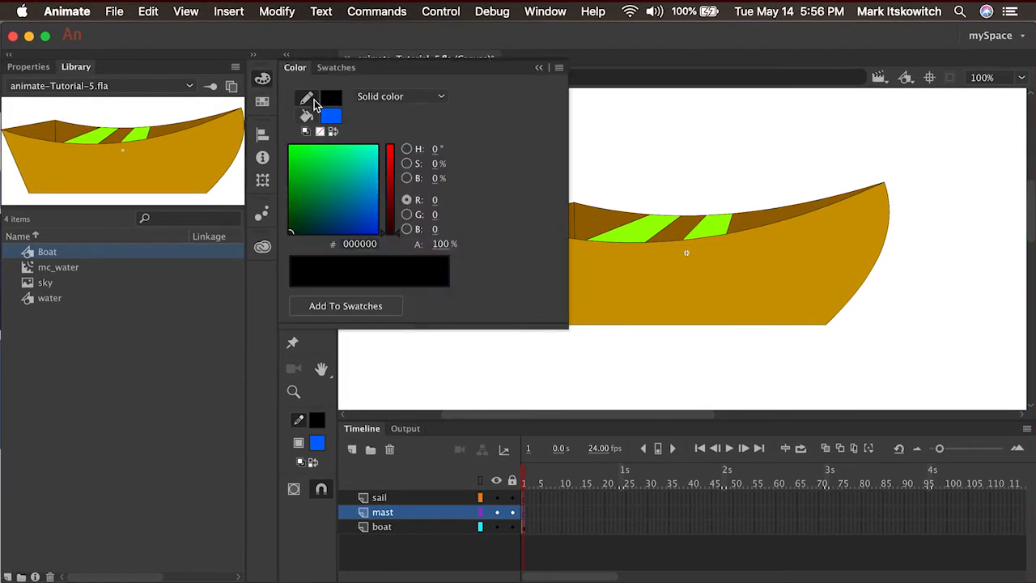
{"action": "left_click", "coordinate": [331, 97]}
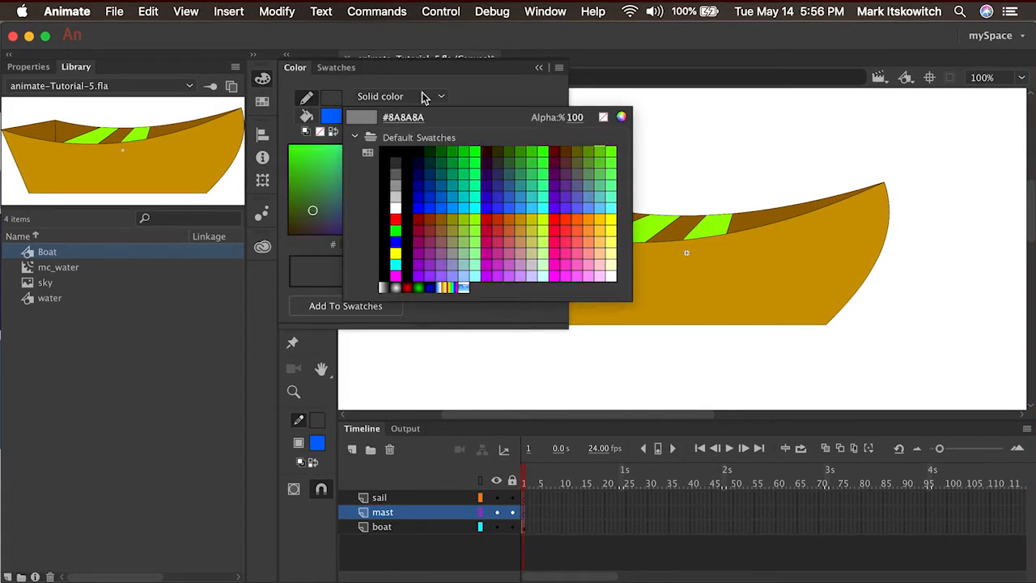
{"action": "left_click", "coordinate": [603, 118]}
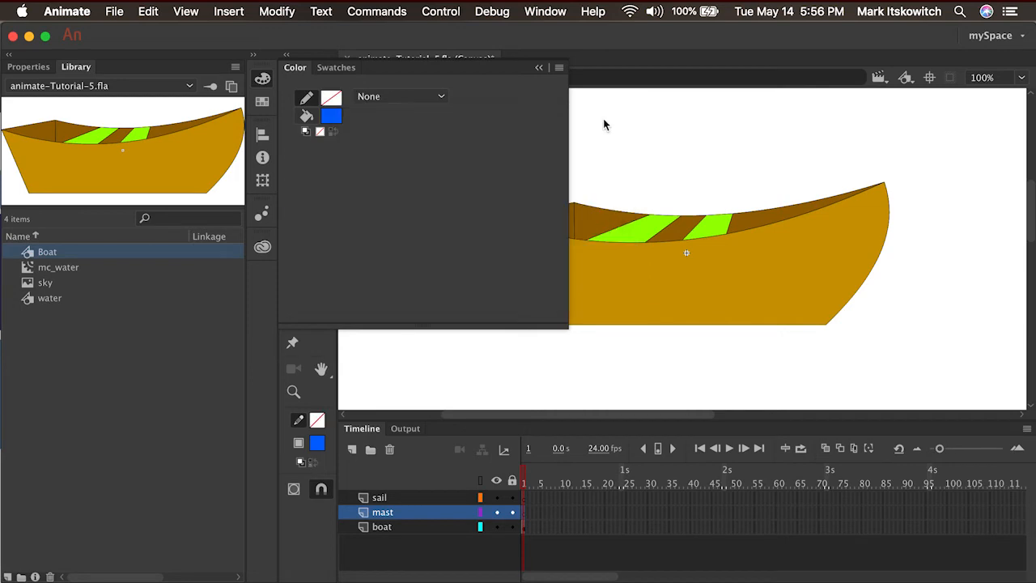
{"action": "left_click", "coordinate": [331, 116]}
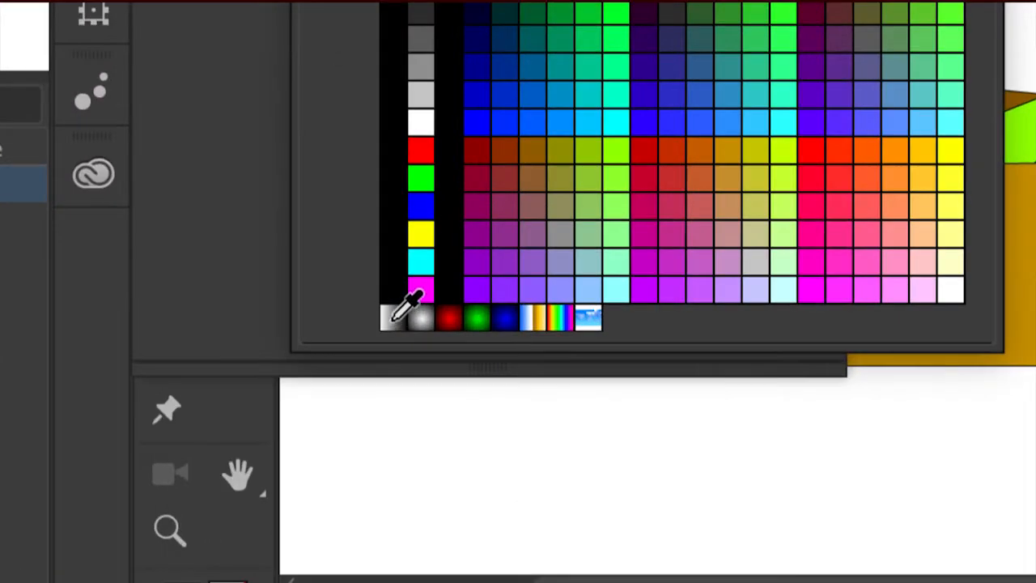
{"action": "left_click", "coordinate": [391, 315]}
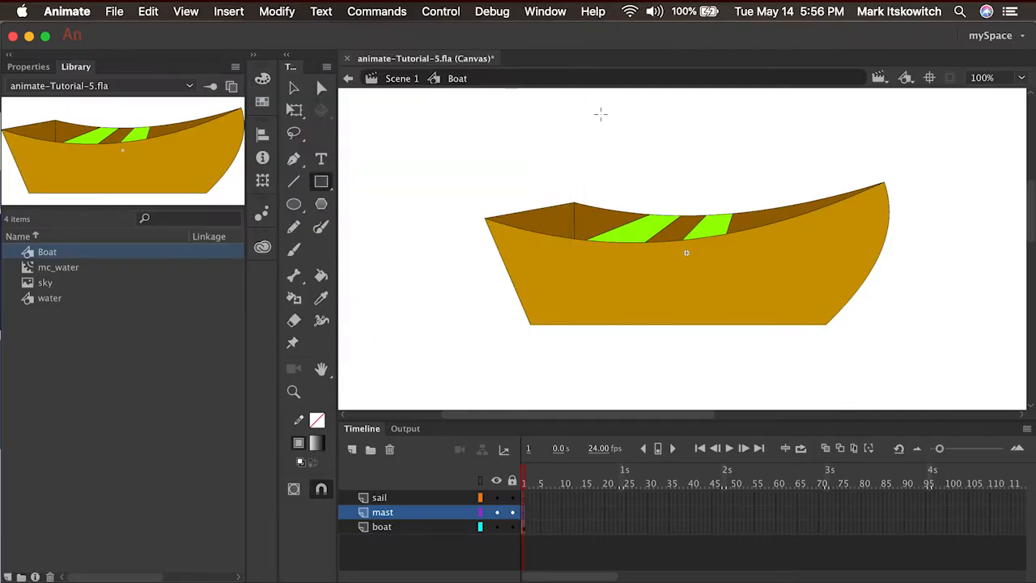
Step: Draw a tall, narrow gradient mast rising from the front of the boat, and cross its base with a red line along the hull's edge
{"action": "mouse_move", "coordinate": [779, 238]}
{"action": "left_mouse_down"}
{"action": "mouse_move", "coordinate": [717, 300]}
{"action": "mouse_move", "coordinate": [717, 178]}
{"action": "mouse_move", "coordinate": [736, 132]}
{"action": "mouse_move", "coordinate": [728, 96]}
{"action": "left_mouse_up"}
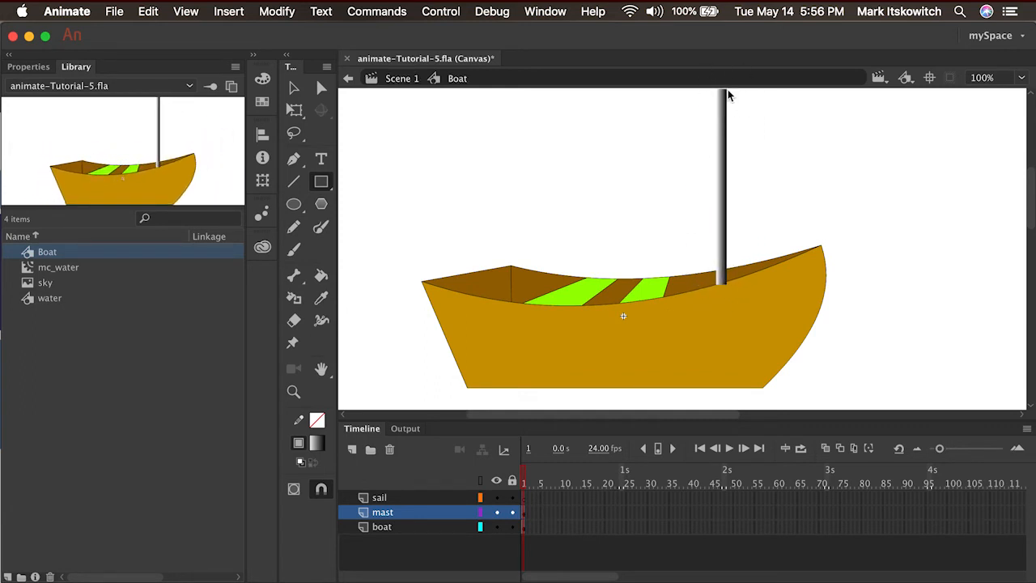
{"action": "left_click", "coordinate": [293, 390]}
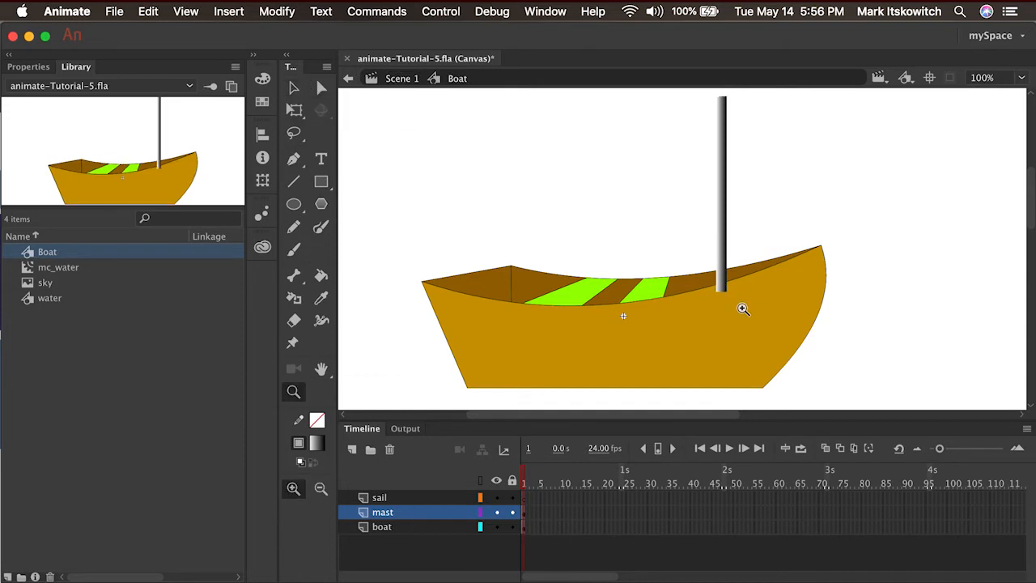
{"action": "left_click_drag", "start_coordinate": [663, 260], "coordinate": [785, 333]}
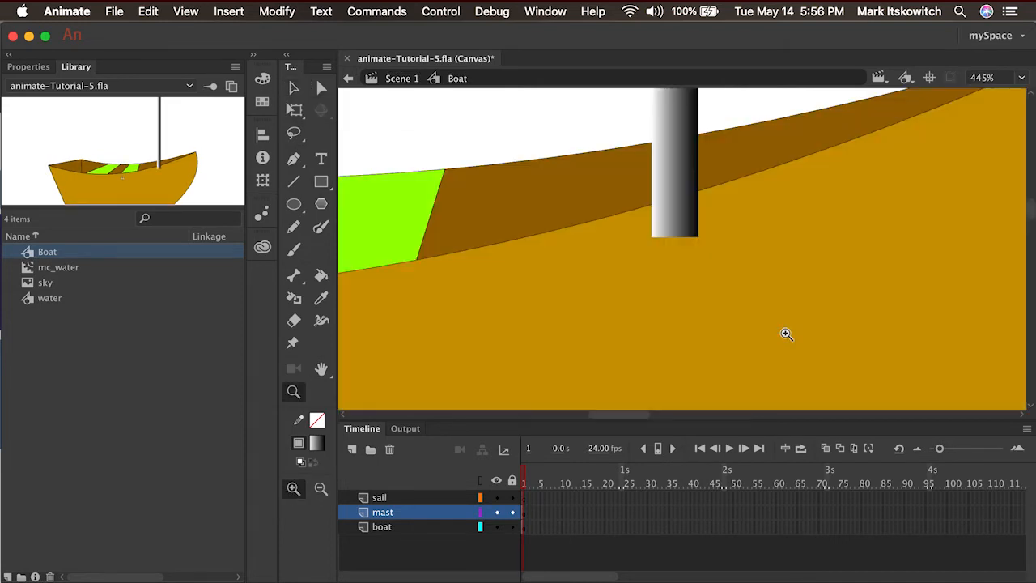
{"action": "left_click", "coordinate": [294, 186]}
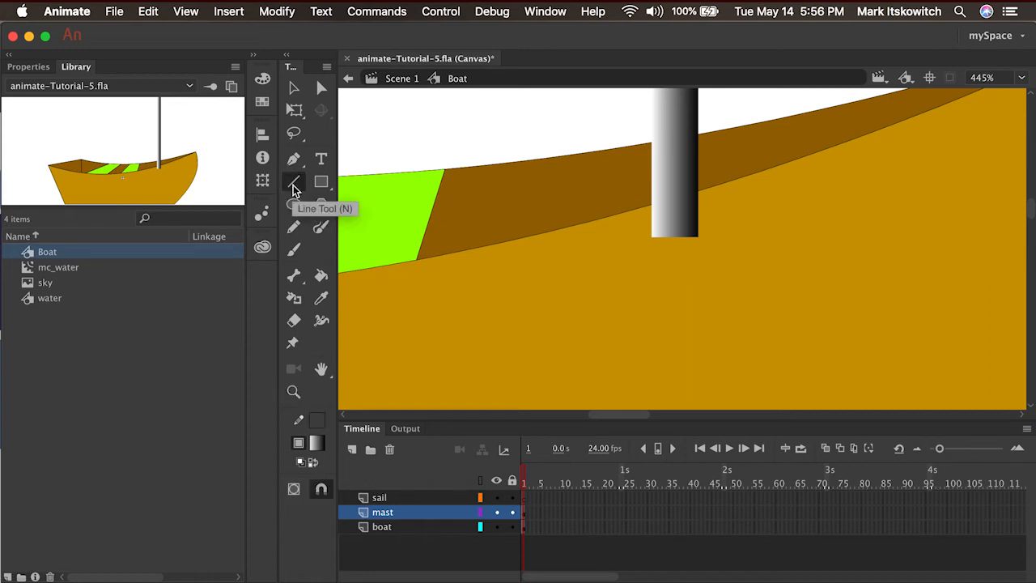
{"action": "left_click", "coordinate": [317, 419]}
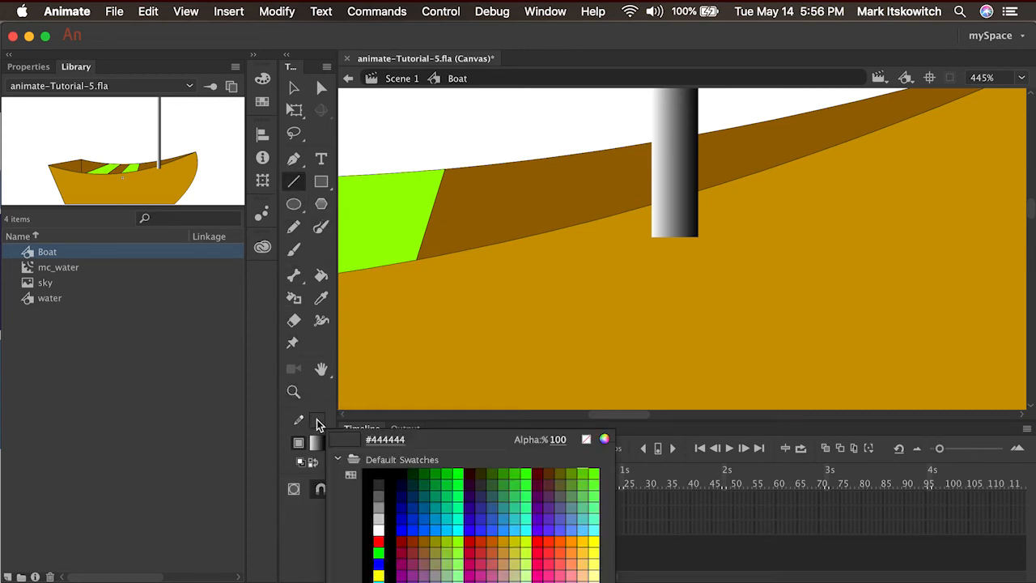
{"action": "left_click", "coordinate": [379, 538]}
{"action": "left_click_drag", "start_coordinate": [608, 216], "coordinate": [737, 177]}
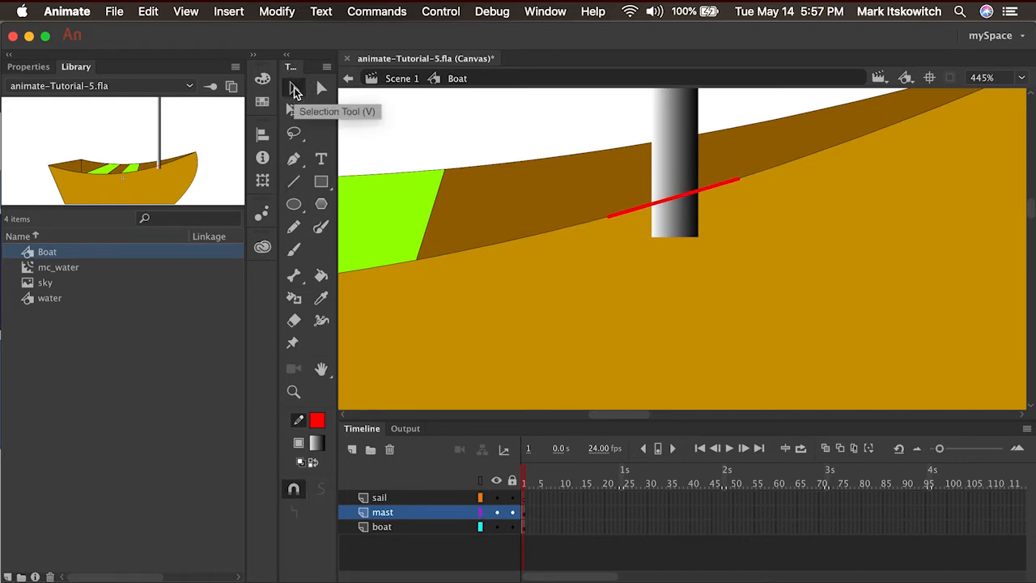
Step: Delete the part of the mast below the red line together with the line itself
{"action": "left_click", "coordinate": [294, 87]}
{"action": "left_click", "coordinate": [684, 228]}
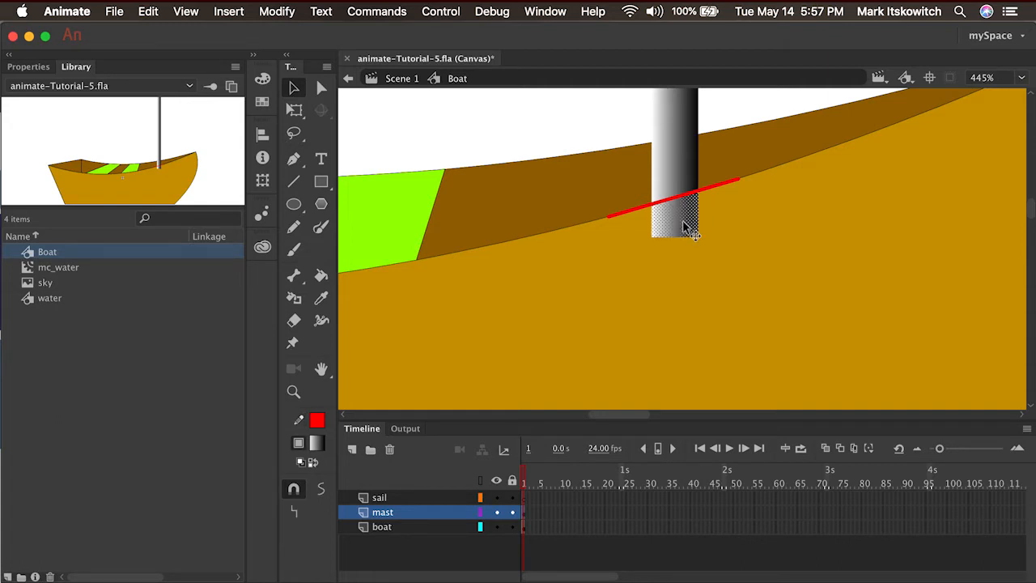
{"action": "left_click", "coordinate": [637, 213]}
{"action": "key", "text": "Delete"}
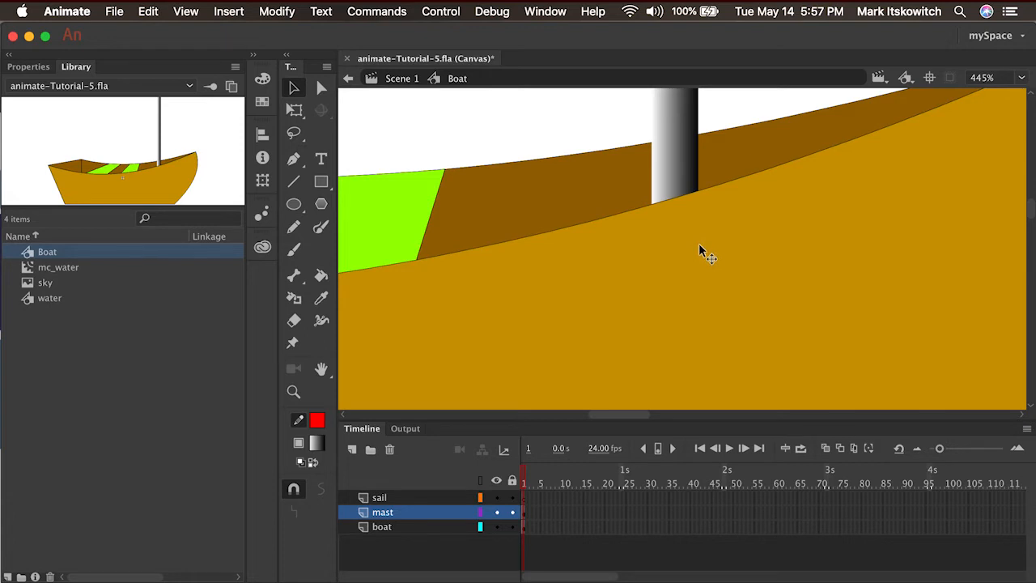
{"action": "key", "text": "super+minus"}
{"action": "key", "text": "super+minus"}
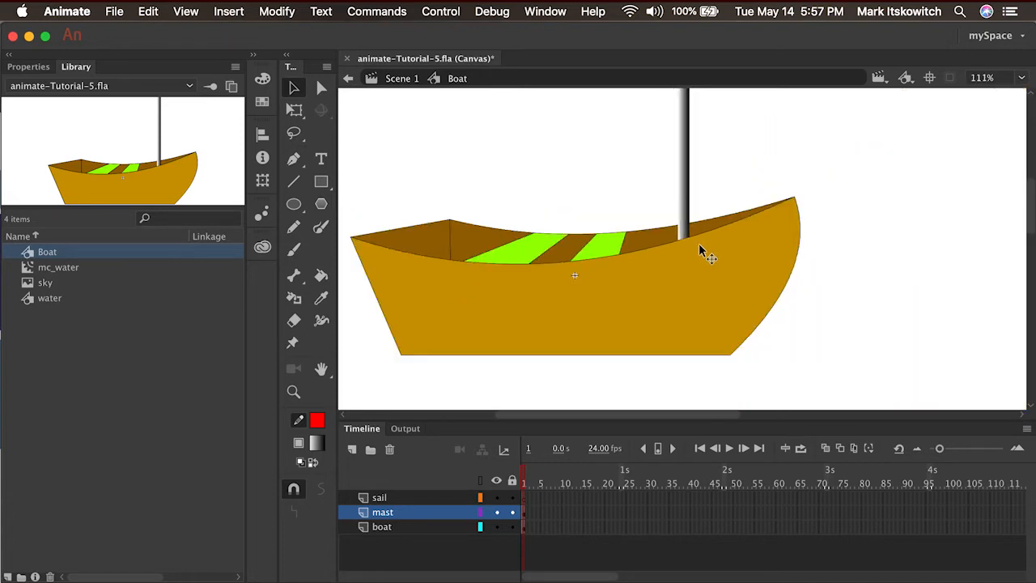
{"action": "left_click", "coordinate": [193, 10]}
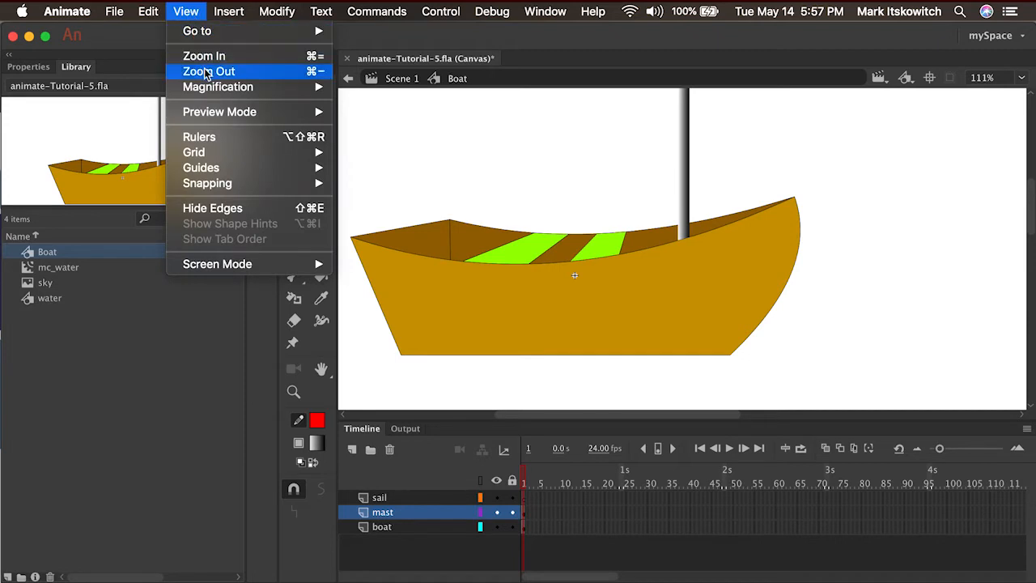
{"action": "left_click", "coordinate": [469, 147]}
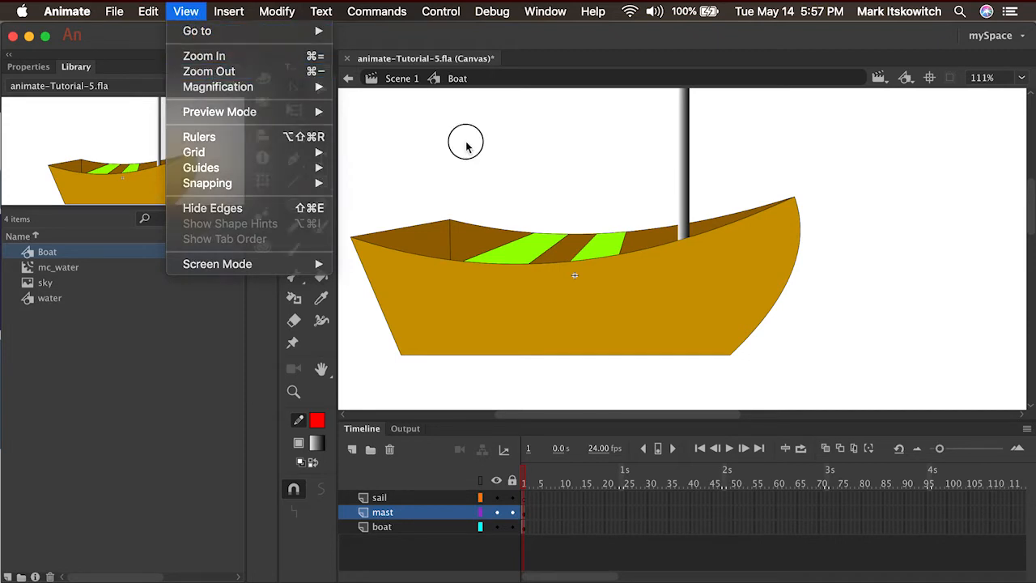
Step: On the sail layer, draw a large red rectangle without stroke, extending from the top of the mast back over the boat
{"action": "left_click", "coordinate": [404, 496]}
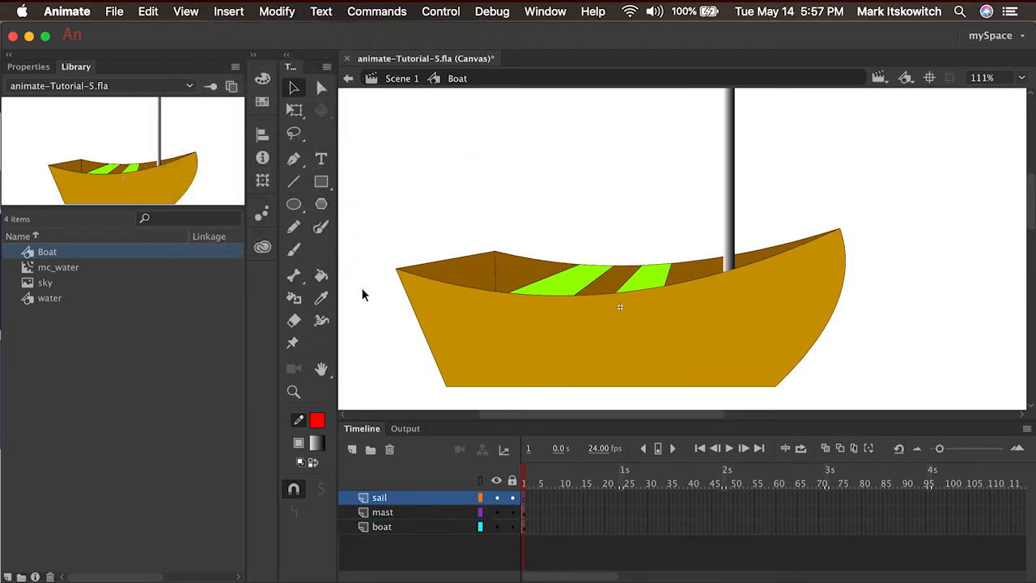
{"action": "left_click_drag", "start_coordinate": [321, 182], "coordinate": [366, 180]}
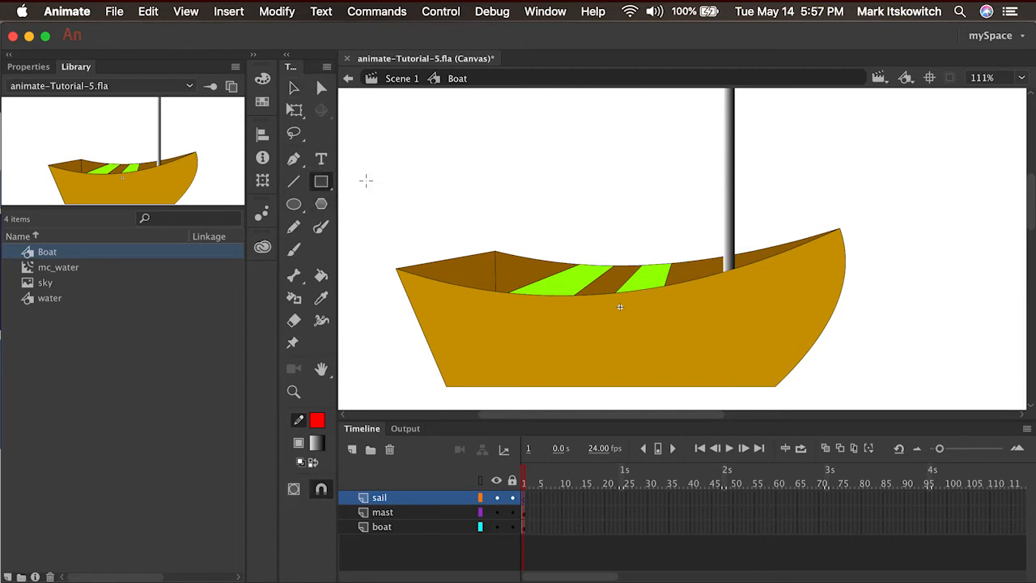
{"action": "left_click", "coordinate": [317, 420]}
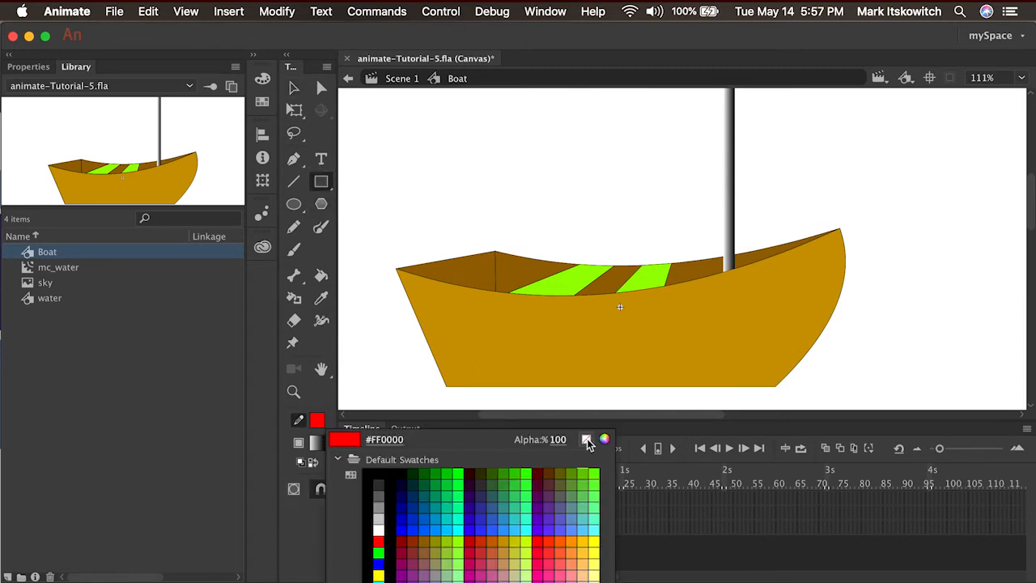
{"action": "left_click", "coordinate": [587, 441]}
{"action": "left_click", "coordinate": [317, 442]}
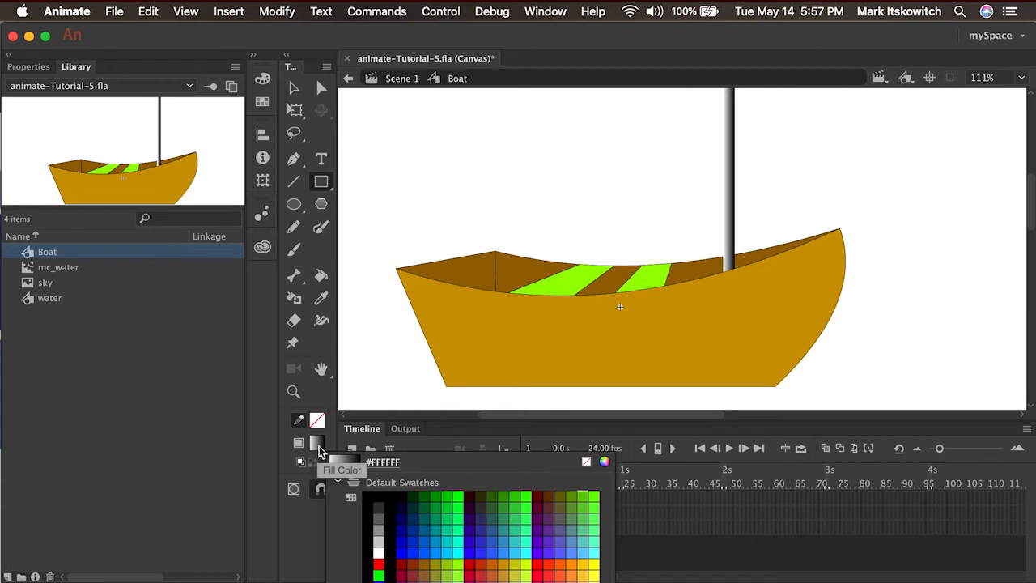
{"action": "left_click", "coordinate": [379, 562]}
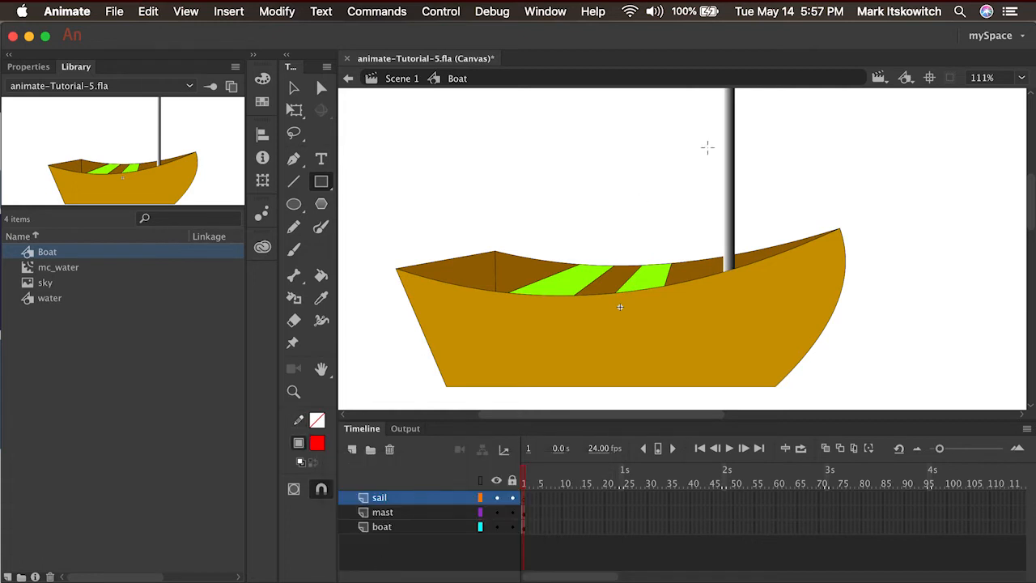
{"action": "scroll", "coordinate": [707, 147], "scroll_direction": "up", "scroll_amount": 2}
{"action": "mouse_move", "coordinate": [738, 101]}
{"action": "left_mouse_down"}
{"action": "mouse_move", "coordinate": [701, 233]}
{"action": "mouse_move", "coordinate": [537, 247]}
{"action": "mouse_move", "coordinate": [454, 277]}
{"action": "left_mouse_up"}
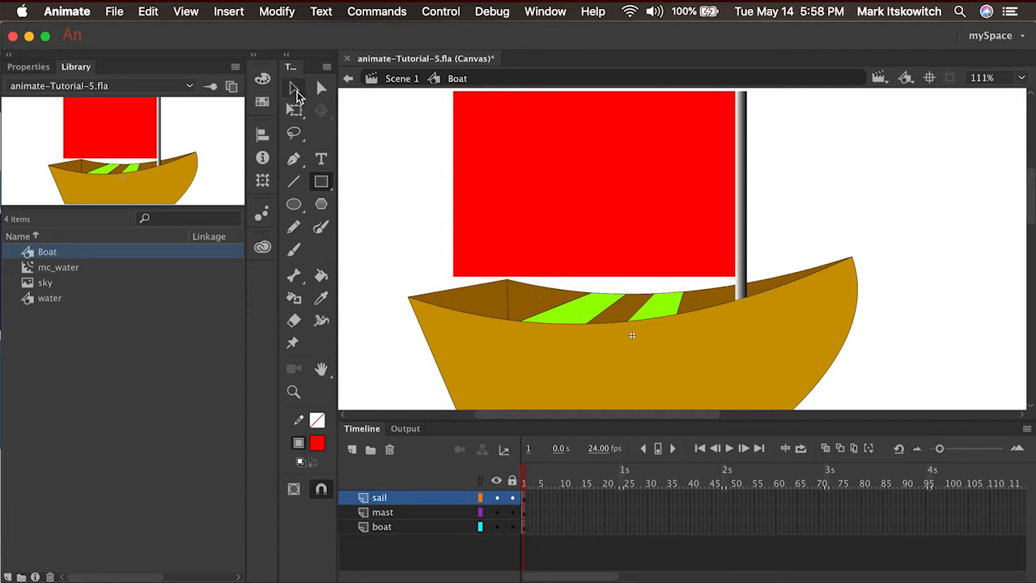
Step: Reshape the red rectangle into a triangular sail with its long edge bowed outward and its lower edge curved upward
{"action": "left_click", "coordinate": [294, 91]}
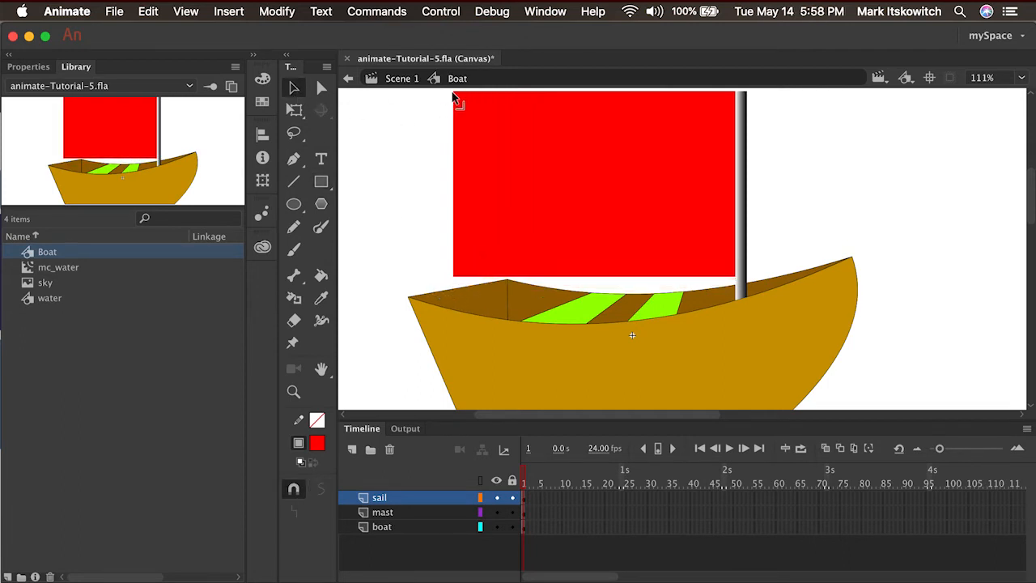
{"action": "left_click_drag", "start_coordinate": [456, 95], "coordinate": [460, 277]}
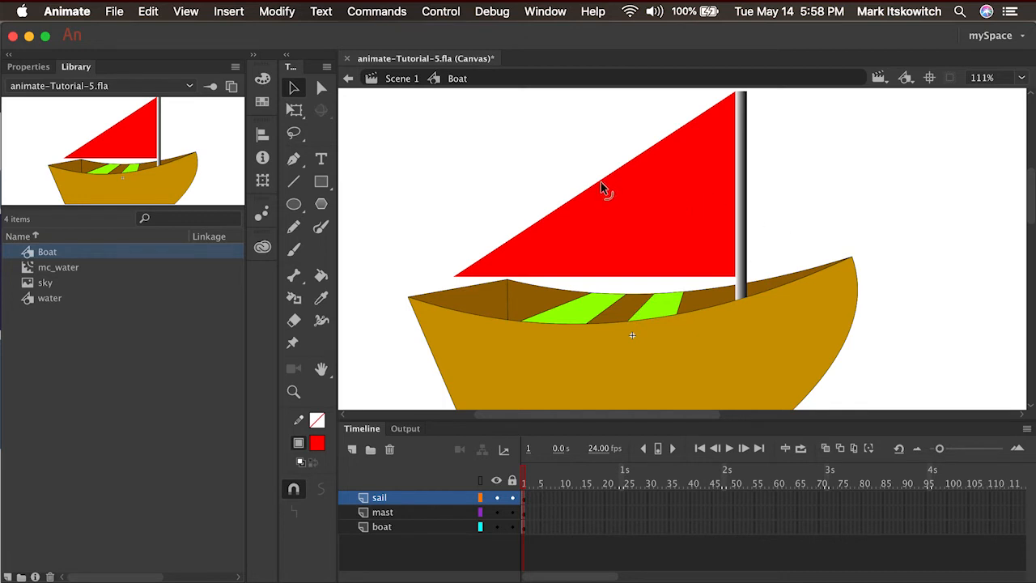
{"action": "left_click_drag", "start_coordinate": [604, 188], "coordinate": [585, 162]}
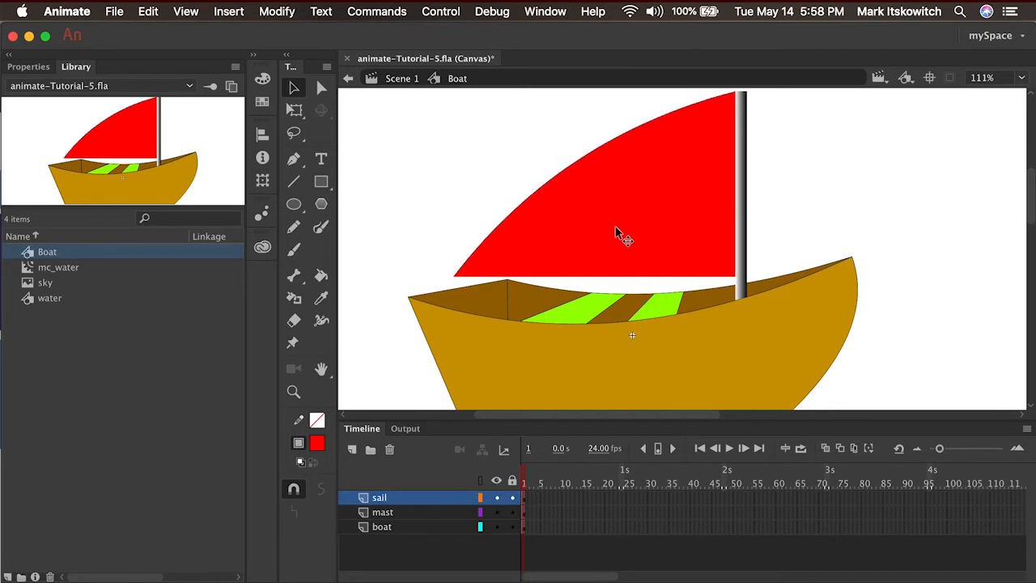
{"action": "left_click_drag", "start_coordinate": [624, 279], "coordinate": [624, 259]}
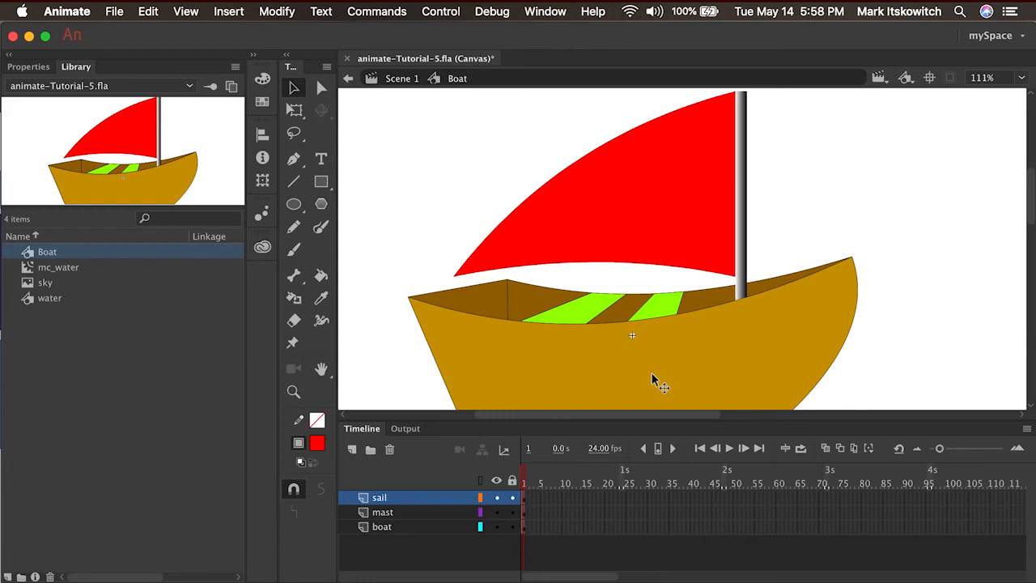
Step: Convert the red sail shape into a movie clip symbol named mc_sail
{"action": "left_click", "coordinate": [622, 231]}
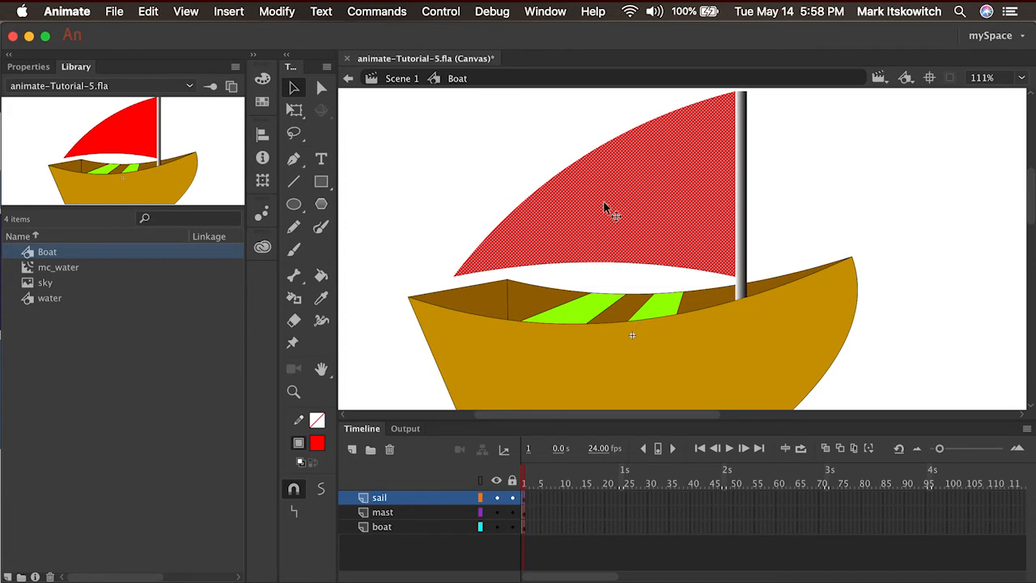
{"action": "left_click", "coordinate": [277, 13]}
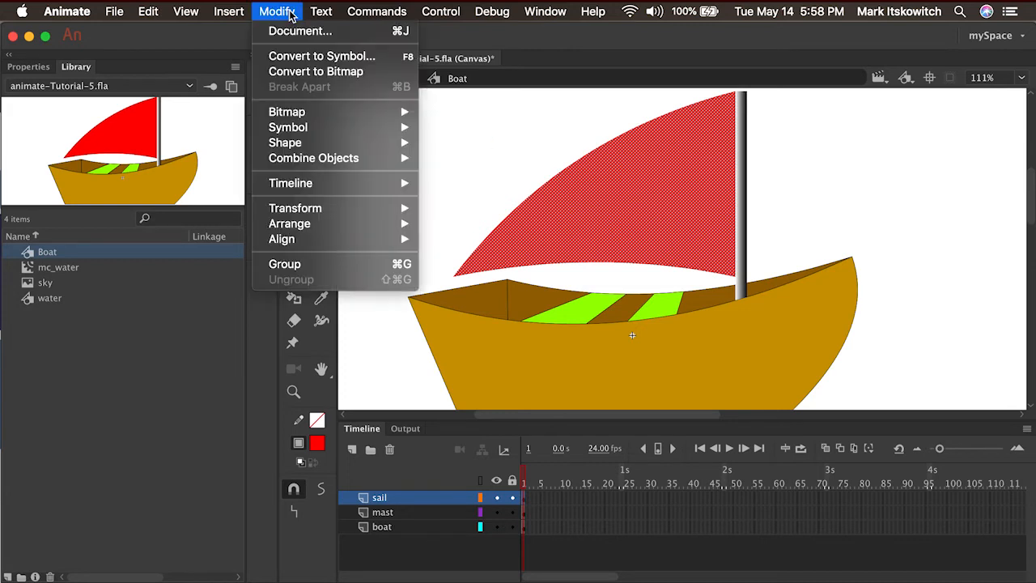
{"action": "left_click", "coordinate": [297, 56]}
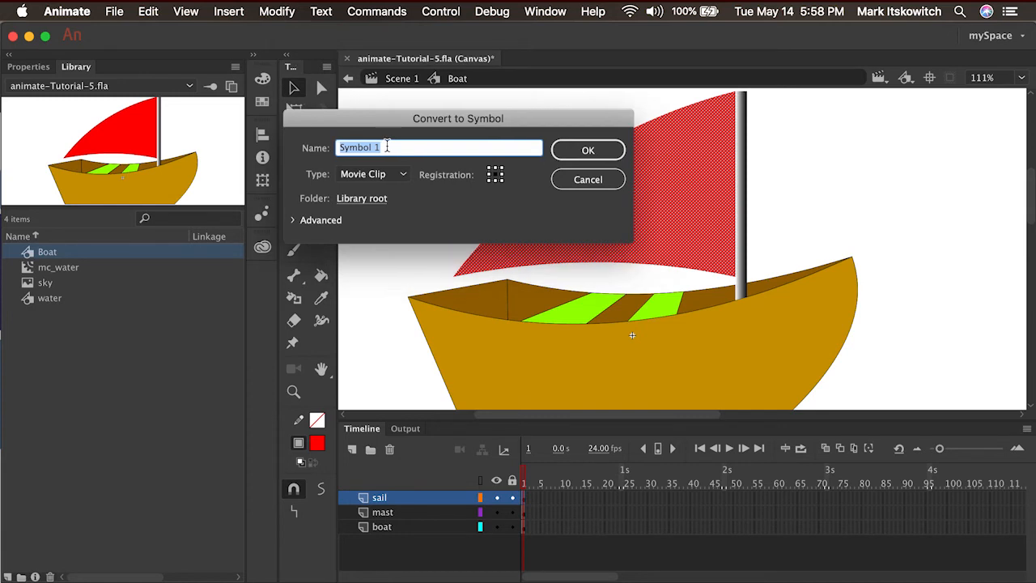
{"action": "type", "text": "mc_sail"}
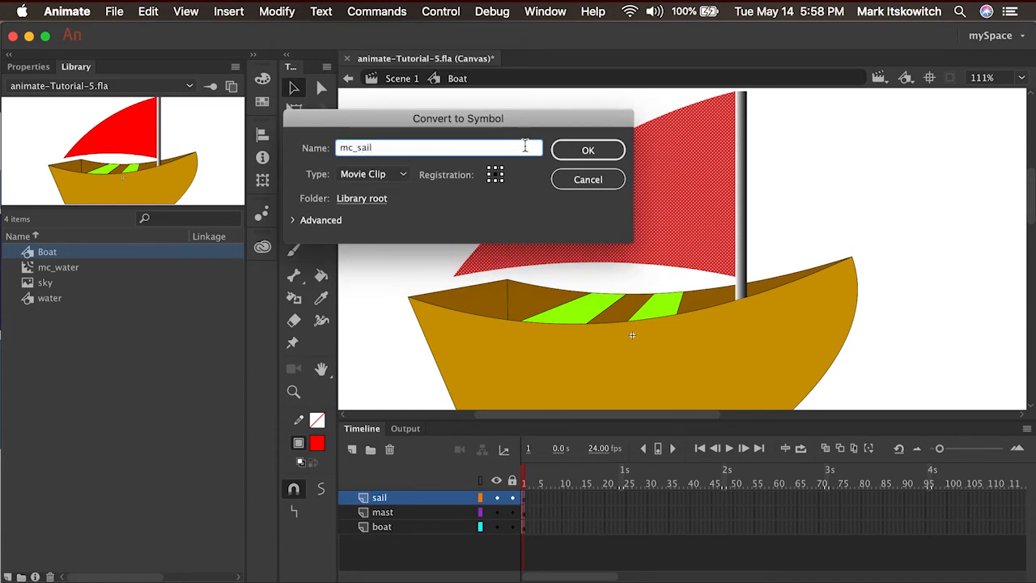
{"action": "left_click", "coordinate": [588, 152]}
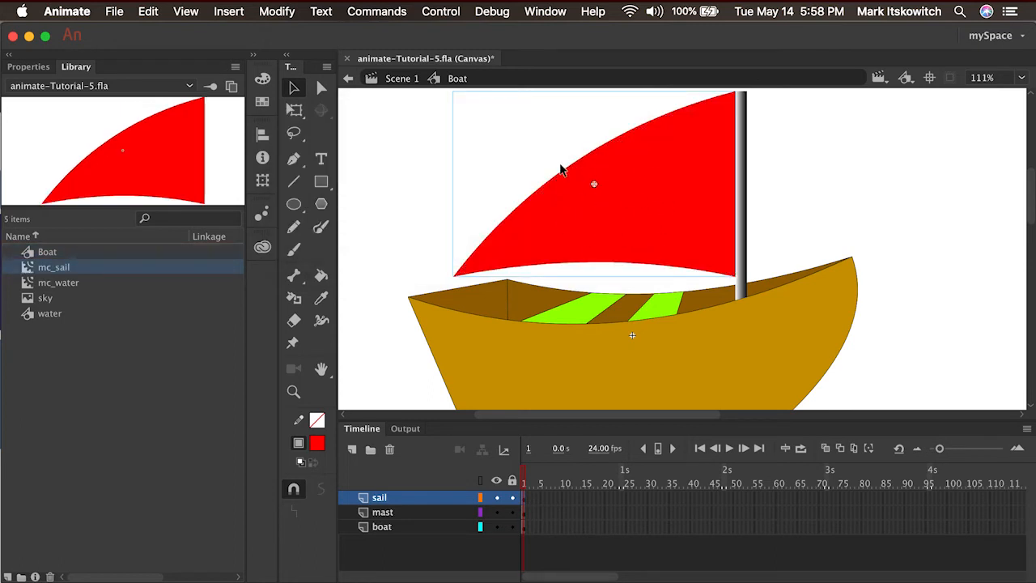
Step: Open the mc_sail movie clip for editing in place and enlarge the timeline's frame display
{"action": "double_click", "coordinate": [634, 206]}
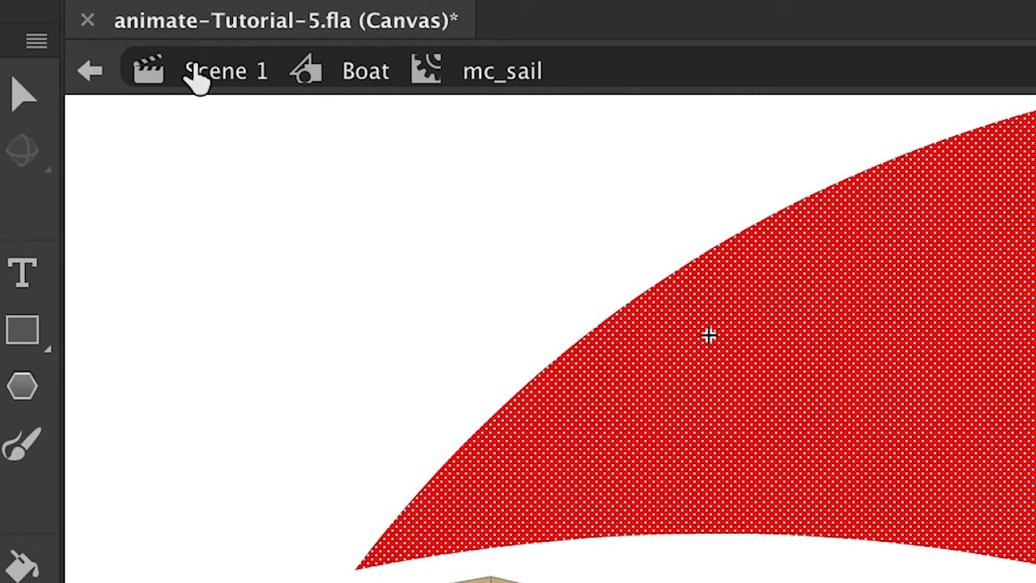
{"action": "left_click", "coordinate": [536, 238]}
{"action": "left_click", "coordinate": [774, 370]}
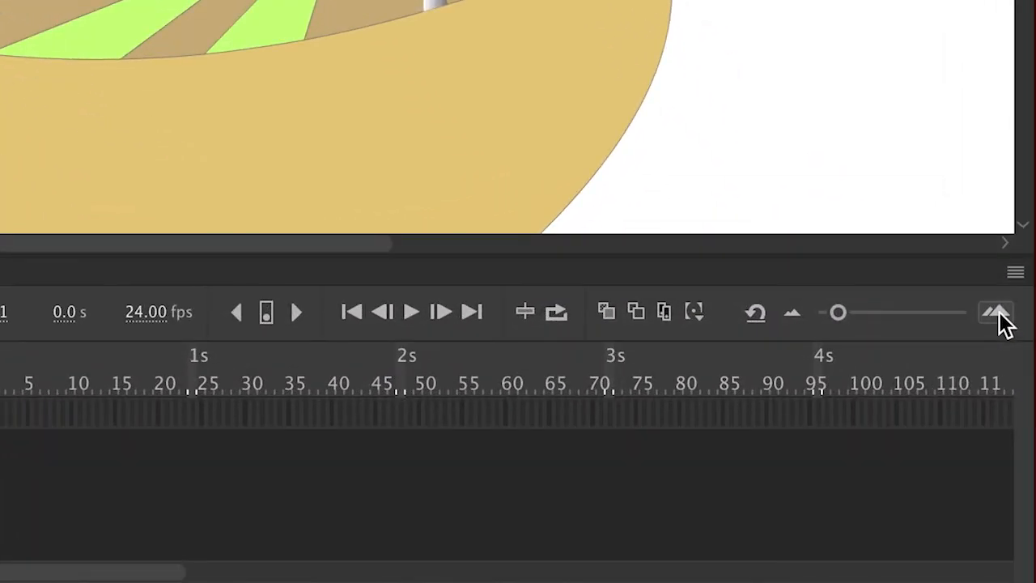
{"action": "left_click", "coordinate": [1017, 449]}
{"action": "left_click", "coordinate": [998, 310]}
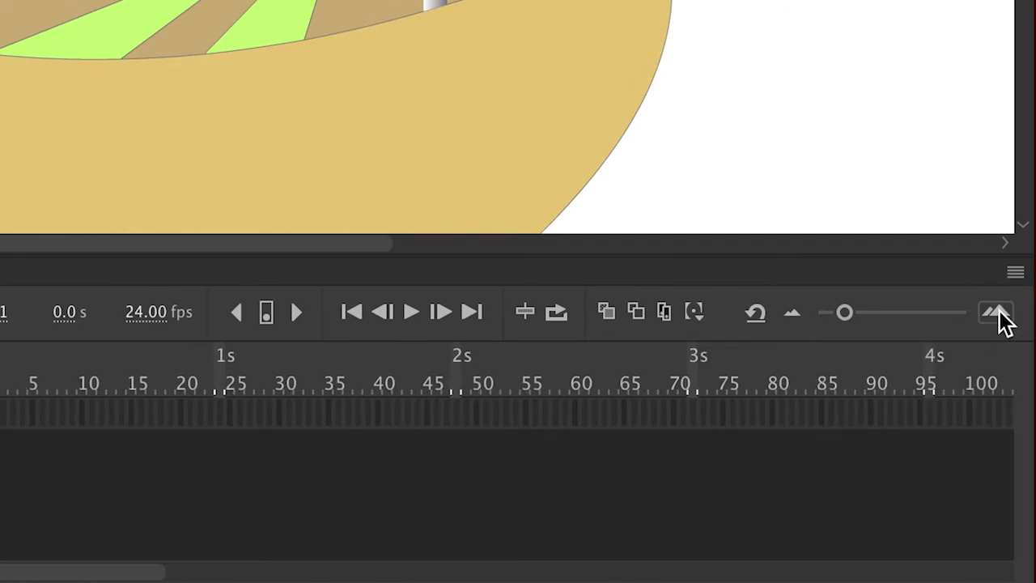
{"action": "left_click", "coordinate": [999, 311]}
{"action": "left_click", "coordinate": [1002, 319]}
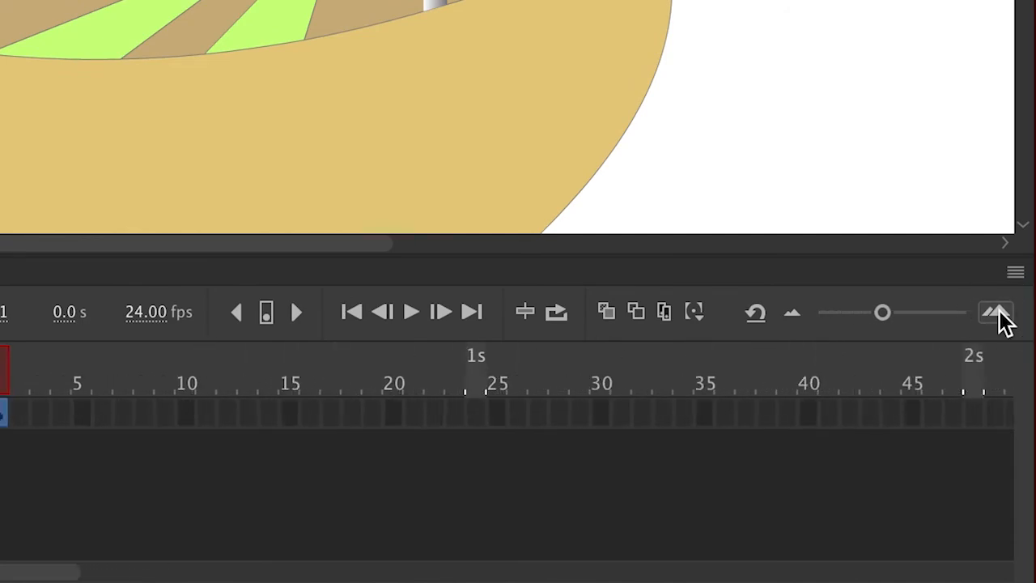
Step: Insert a keyframe at frame 3, pull the sail's lower outer corner toward the mast and flatten the long edge's curve
{"action": "left_click", "coordinate": [38, 412]}
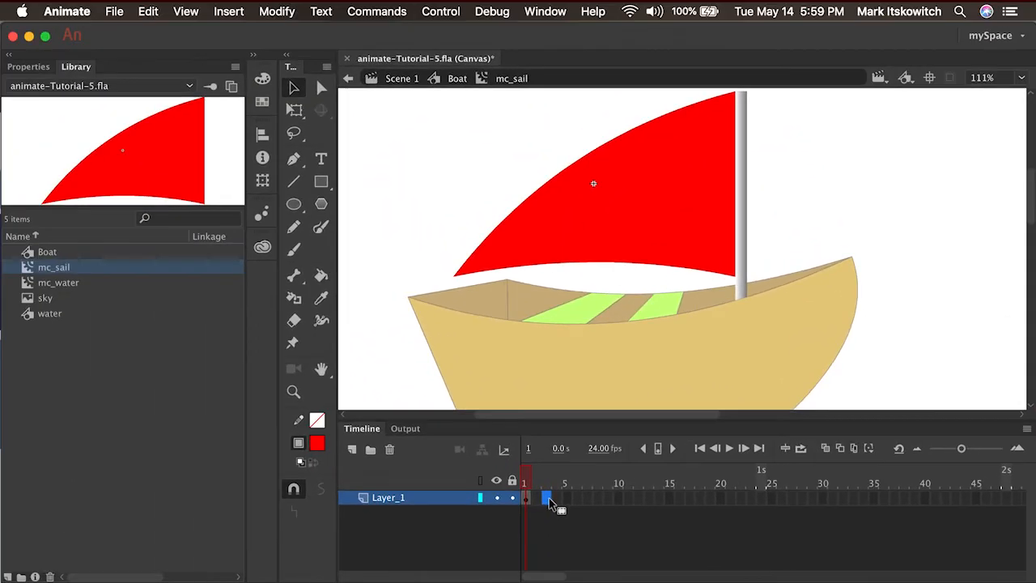
{"action": "key", "text": "F6"}
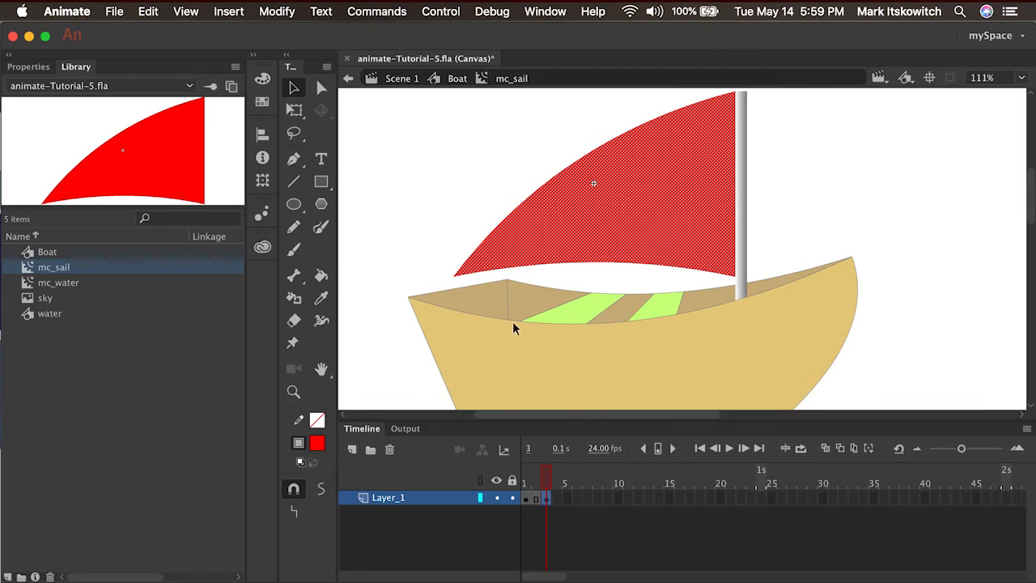
{"action": "left_click", "coordinate": [478, 212]}
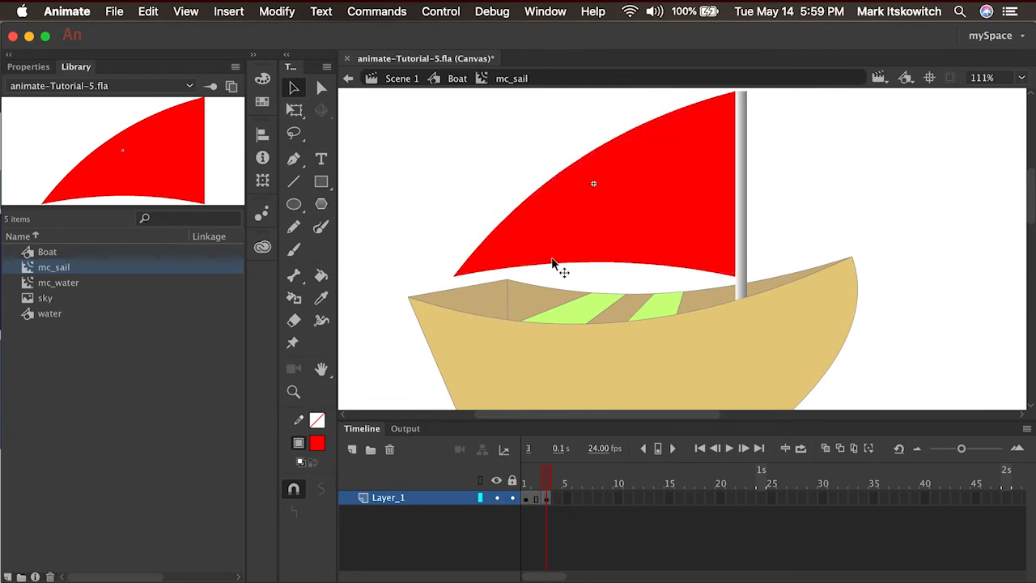
{"action": "left_click_drag", "start_coordinate": [456, 278], "coordinate": [502, 274]}
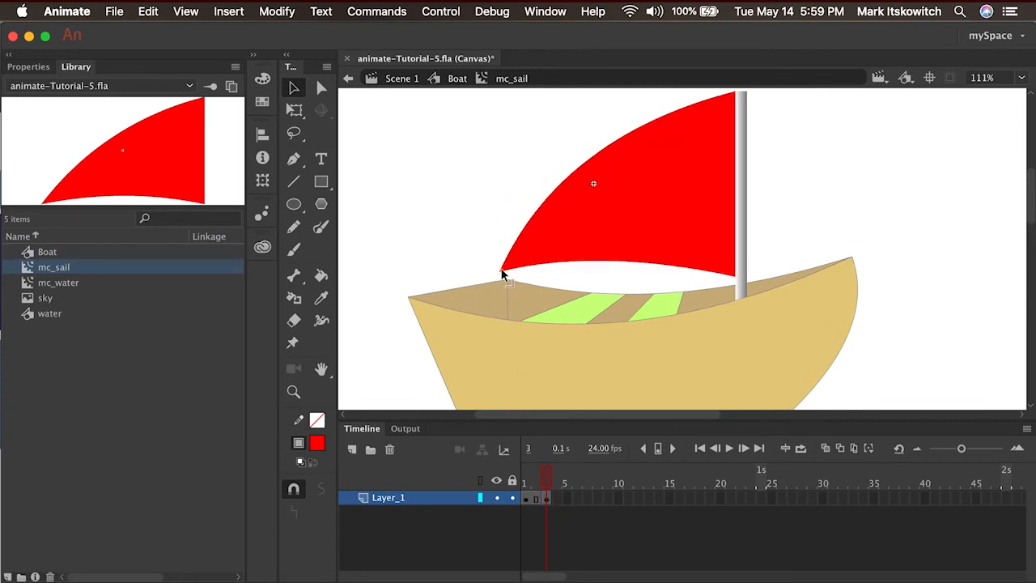
{"action": "left_click_drag", "start_coordinate": [584, 170], "coordinate": [599, 177]}
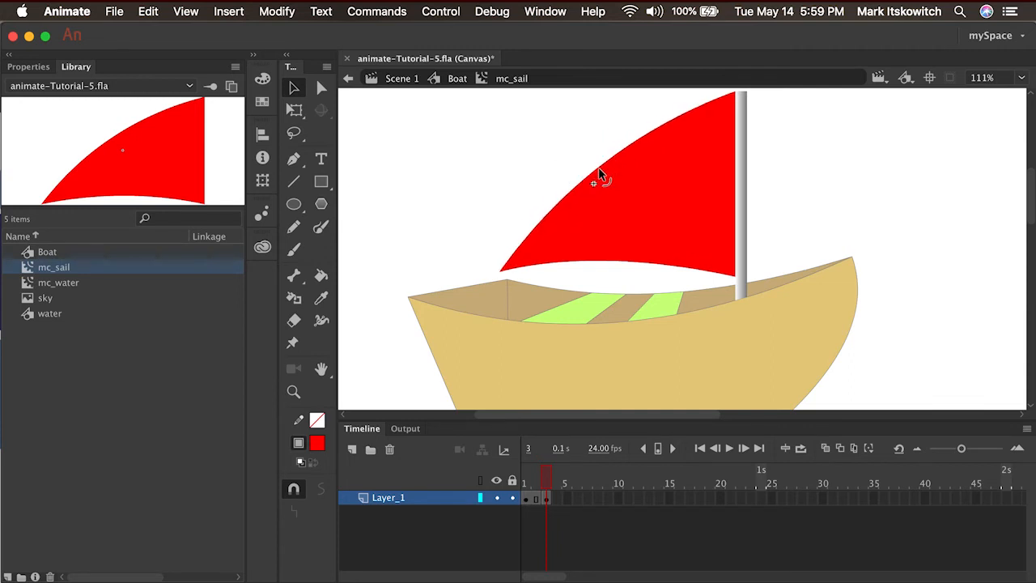
Step: Curve the sail's lower edge further upward in the frame 3 keyframe
{"action": "left_click_drag", "start_coordinate": [624, 261], "coordinate": [631, 254]}
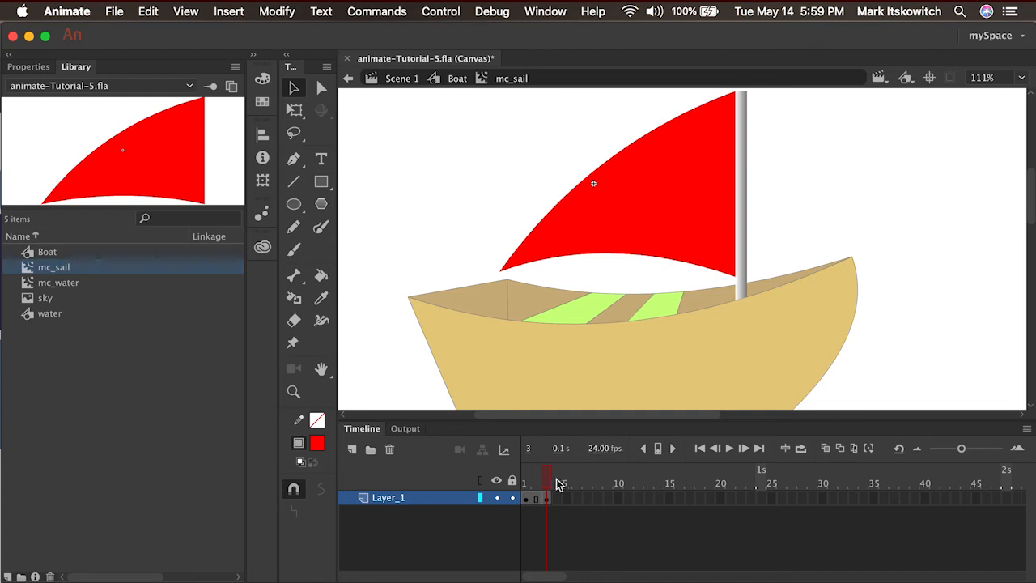
{"action": "mouse_move", "coordinate": [546, 478]}
{"action": "left_mouse_down"}
{"action": "mouse_move", "coordinate": [516, 481]}
{"action": "mouse_move", "coordinate": [546, 479]}
{"action": "mouse_move", "coordinate": [509, 470]}
{"action": "mouse_move", "coordinate": [543, 479]}
{"action": "left_mouse_up"}
Step: Insert a keyframe at frame 5, pull the sail's outer corner toward the mast, bow the long edge outward and flatten the lower edge slightly
{"action": "left_click", "coordinate": [569, 499]}
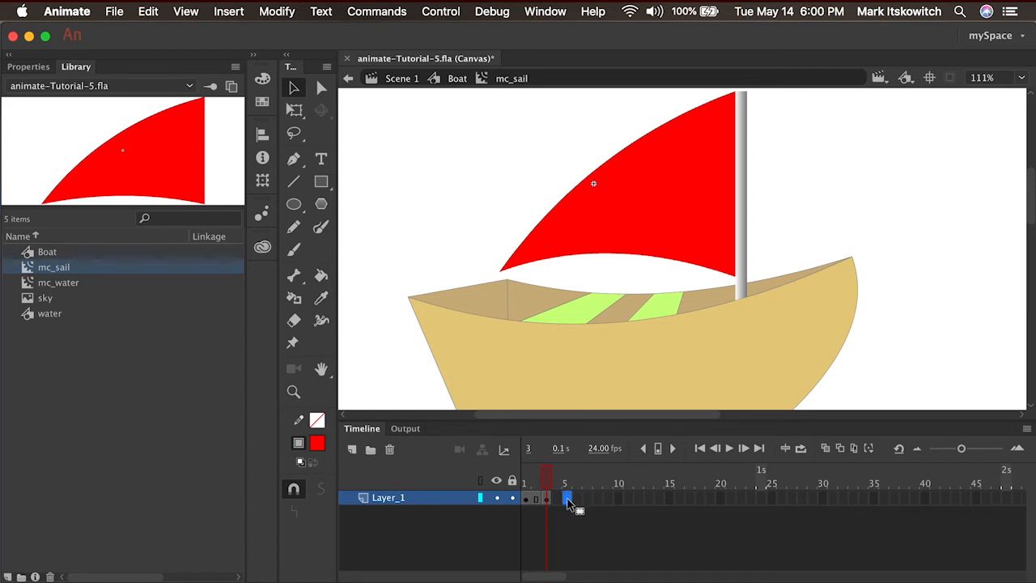
{"action": "key", "text": "F6"}
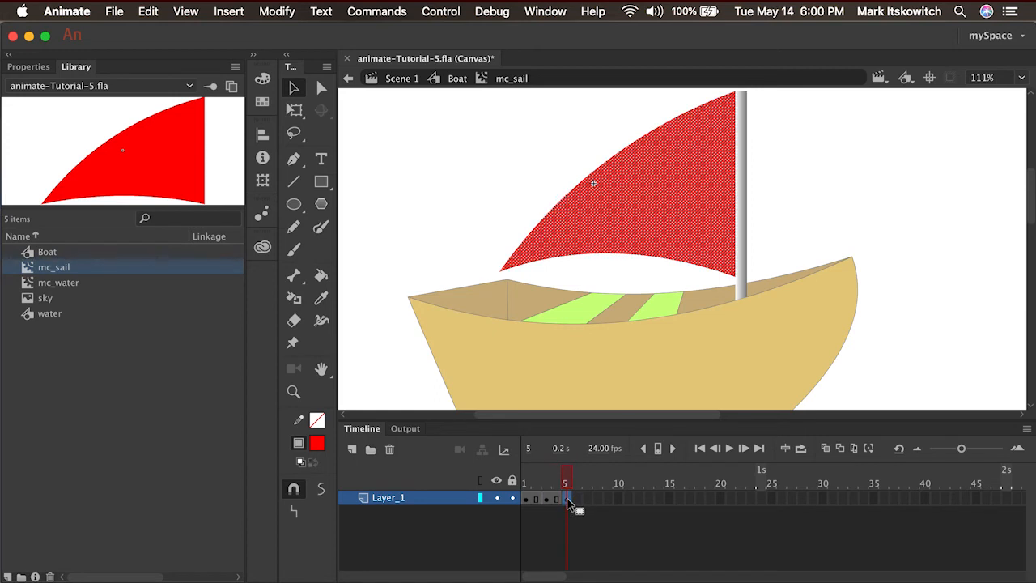
{"action": "left_click_drag", "start_coordinate": [506, 273], "coordinate": [539, 273]}
{"action": "left_click_drag", "start_coordinate": [604, 172], "coordinate": [594, 166]}
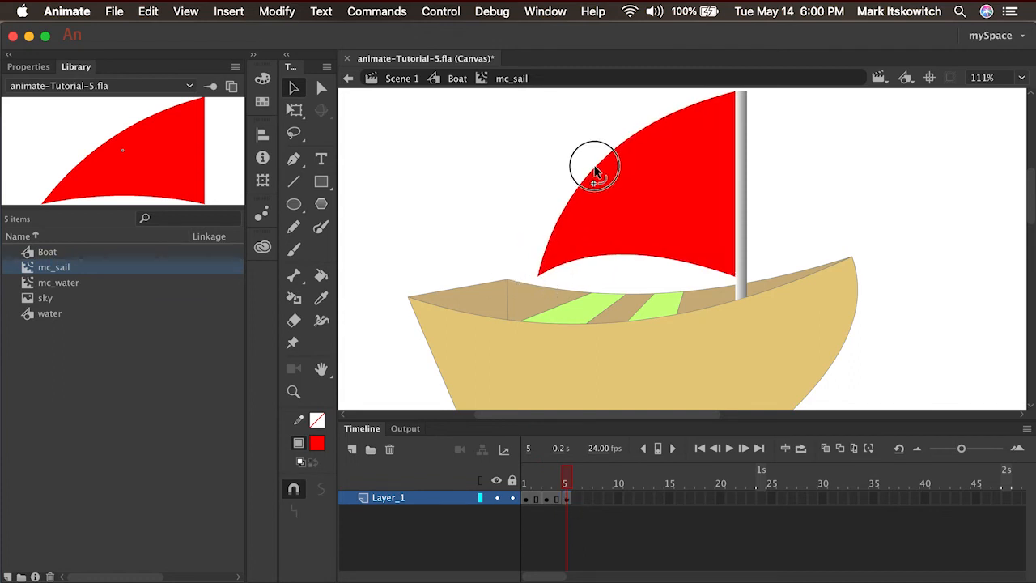
{"action": "left_click_drag", "start_coordinate": [629, 255], "coordinate": [628, 267]}
Step: Extend the sail's last keyframe by inserting a regular frame at frame 6, so each pose lasts two frames
{"action": "left_click", "coordinate": [529, 498]}
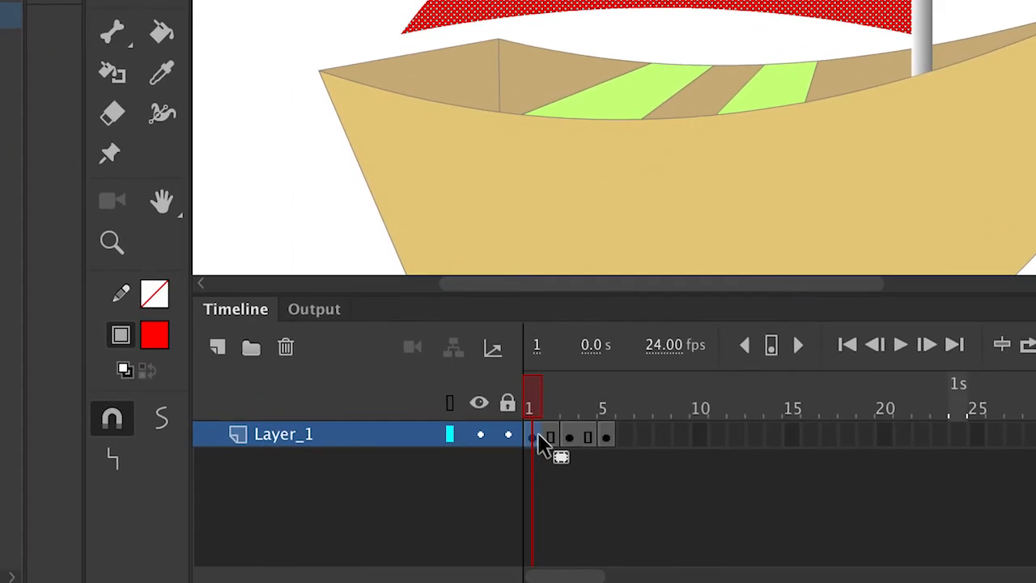
{"action": "left_click", "coordinate": [553, 437]}
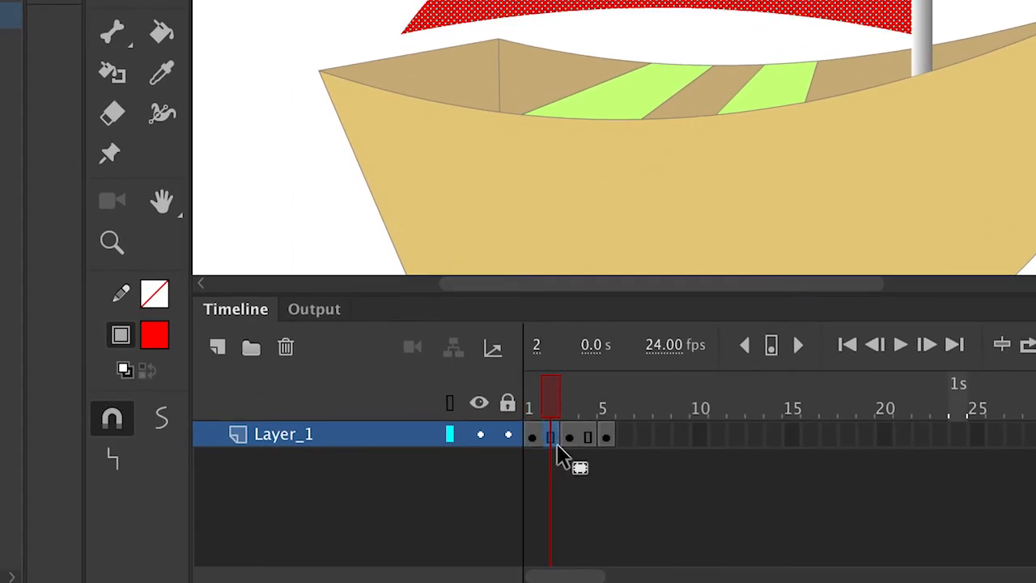
{"action": "left_click_drag", "start_coordinate": [573, 437], "coordinate": [614, 453]}
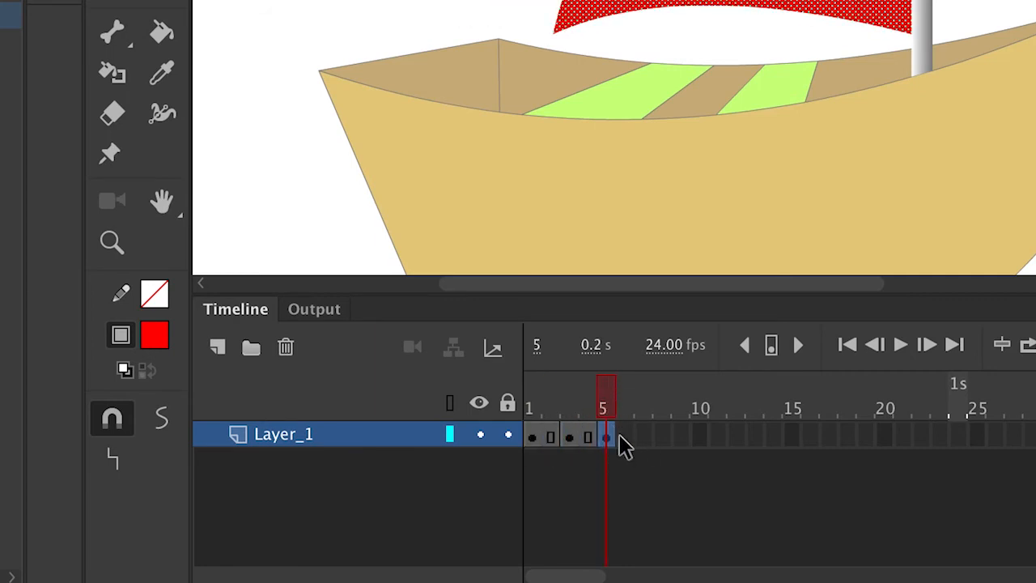
{"action": "left_click", "coordinate": [630, 443]}
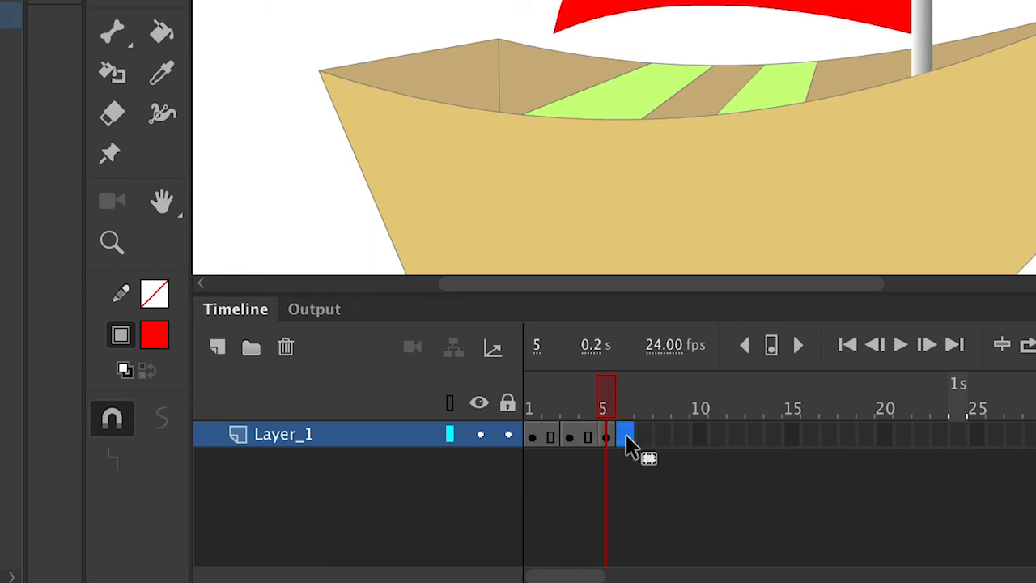
{"action": "right_click", "coordinate": [629, 445]}
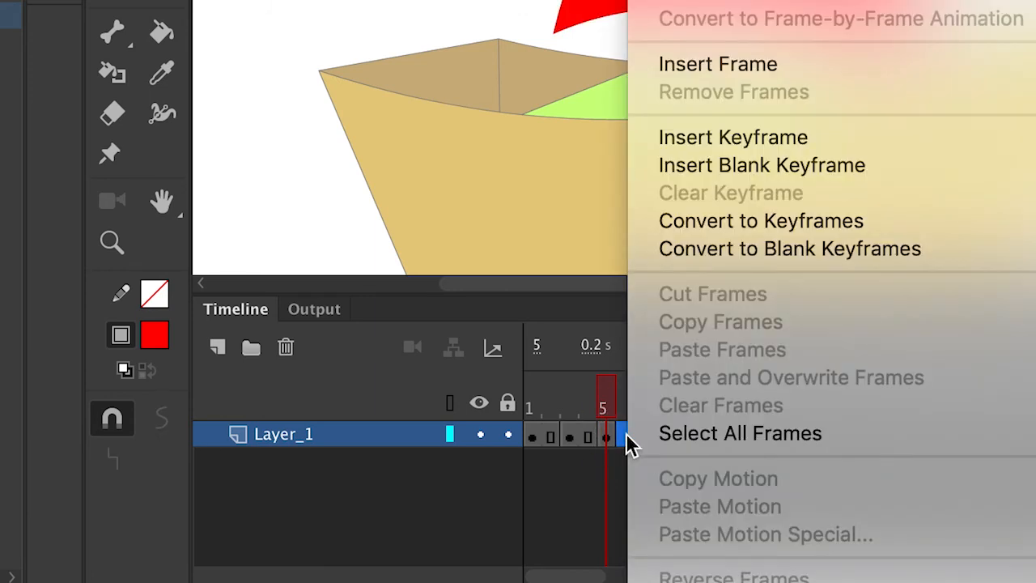
{"action": "left_click", "coordinate": [691, 68]}
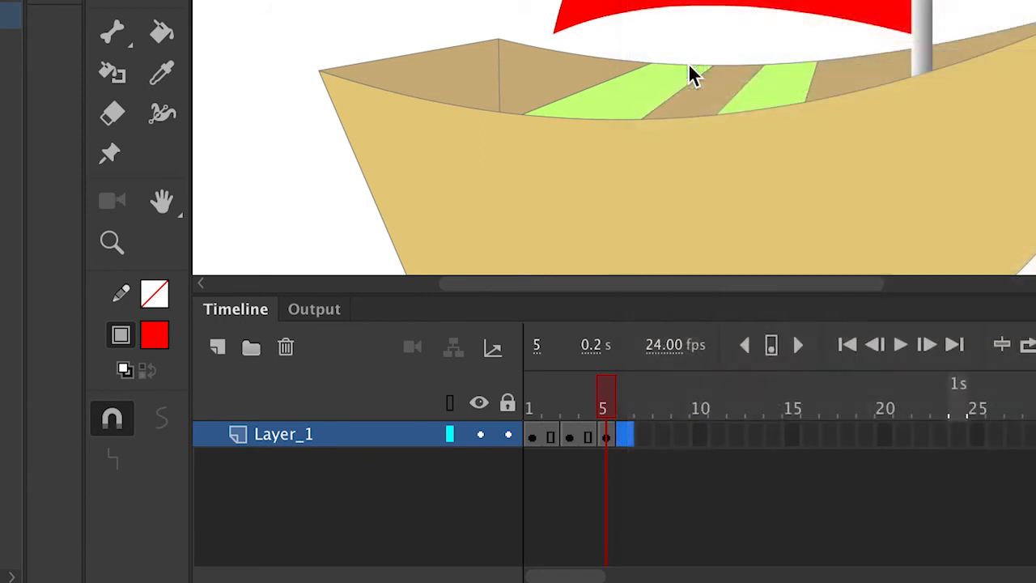
Step: Preview the sail's flutter by playing the movie clip's timeline from frame 1
{"action": "left_click_drag", "start_coordinate": [629, 399], "coordinate": [534, 400]}
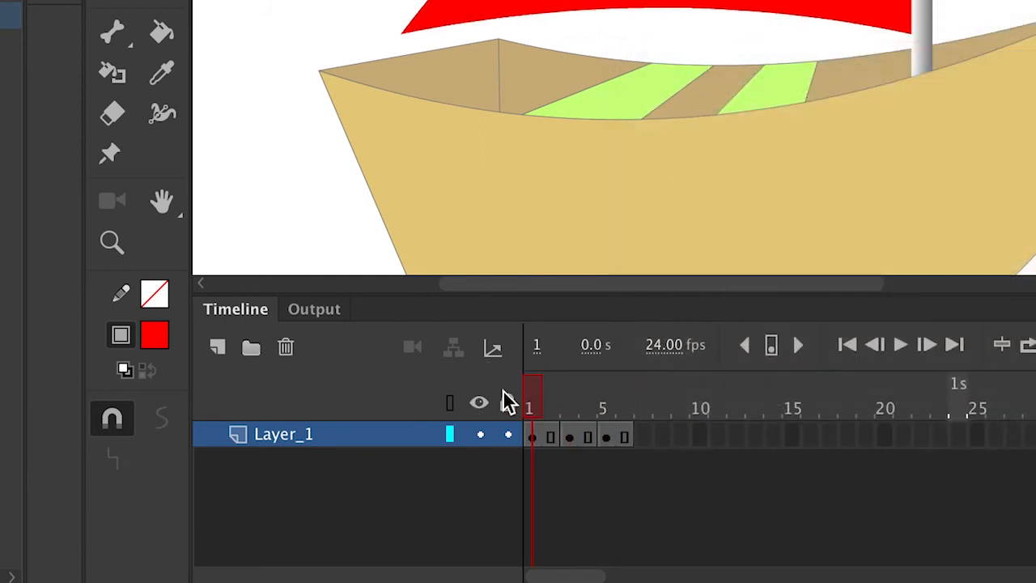
{"action": "key", "text": "Return"}
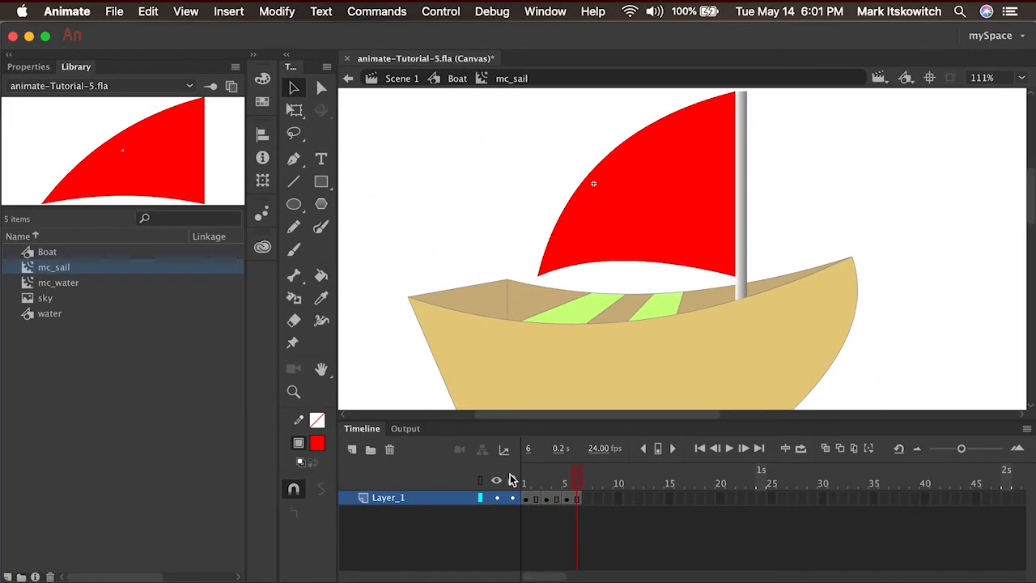
{"action": "key", "text": "Return"}
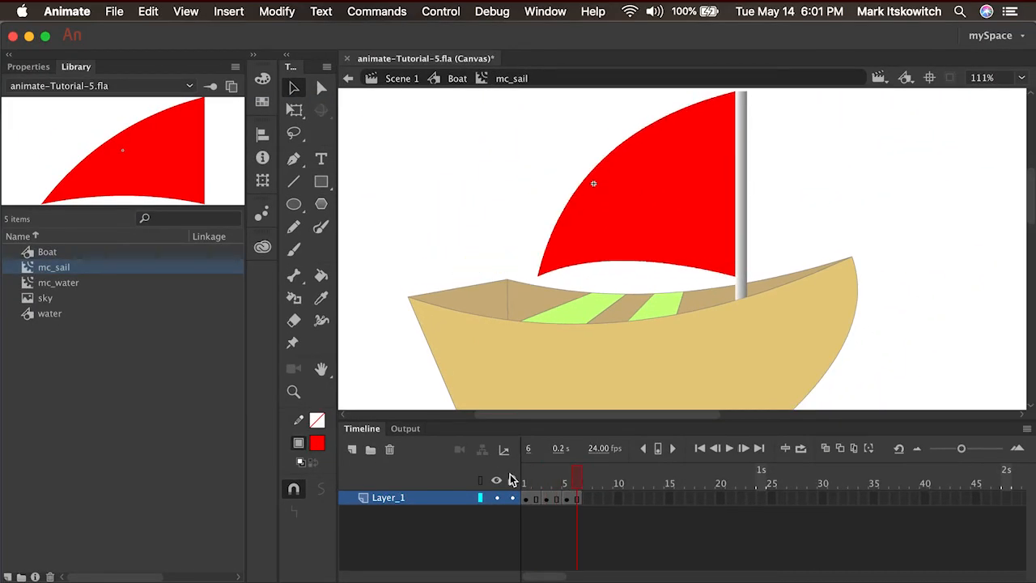